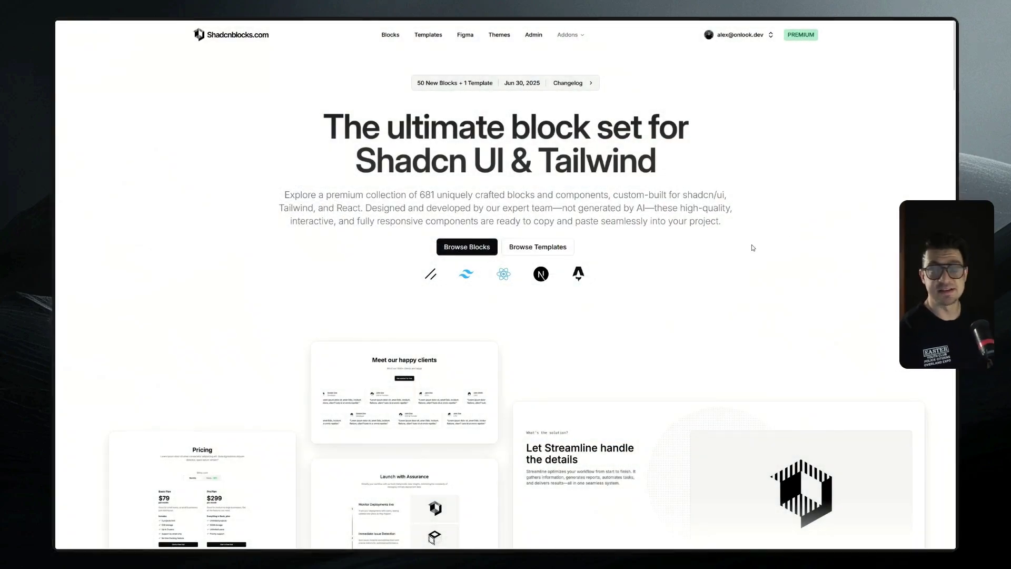
Scroll the Blocks grid, then open the Templates listing and scroll down to Sonic.
scroll(752, 247, "down", 15)
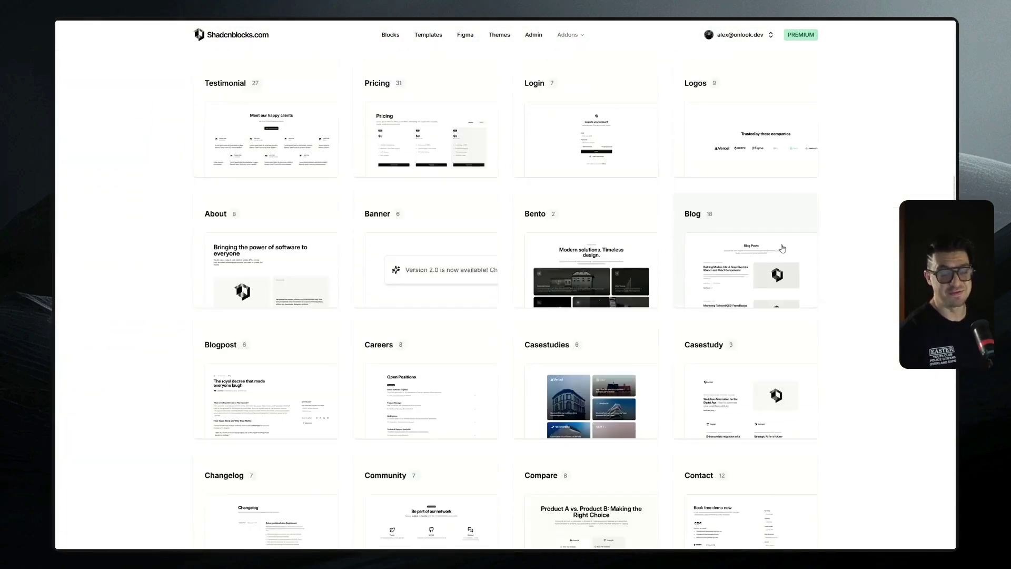
scroll(782, 249, "down", 10)
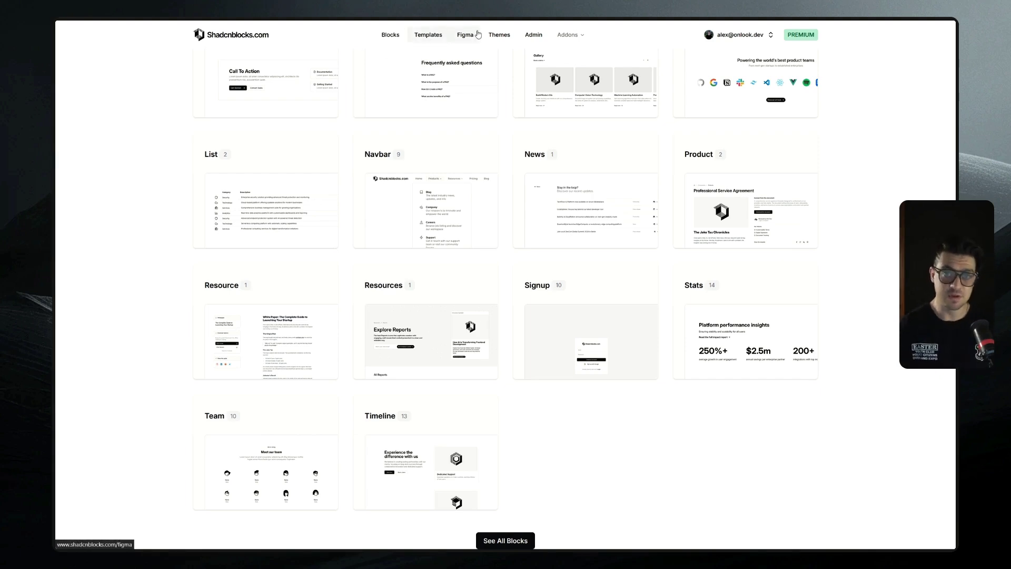
left_click(428, 34)
scroll(431, 100, "down", 2)
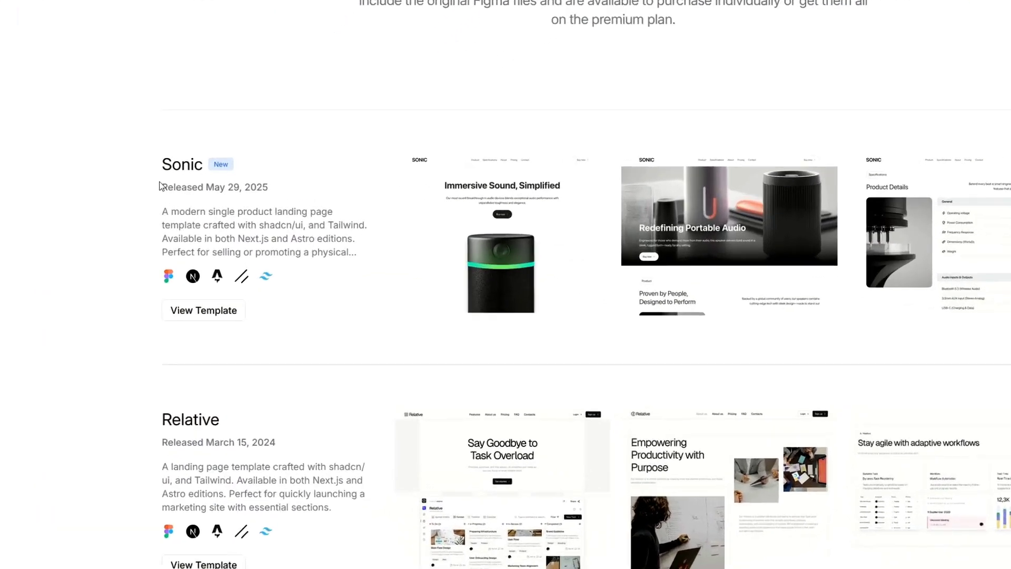
Open Sonic's detail page and scroll to its Next.js and Astro editions and specs.
left_click_drag(161, 163, 339, 260)
left_click(331, 278)
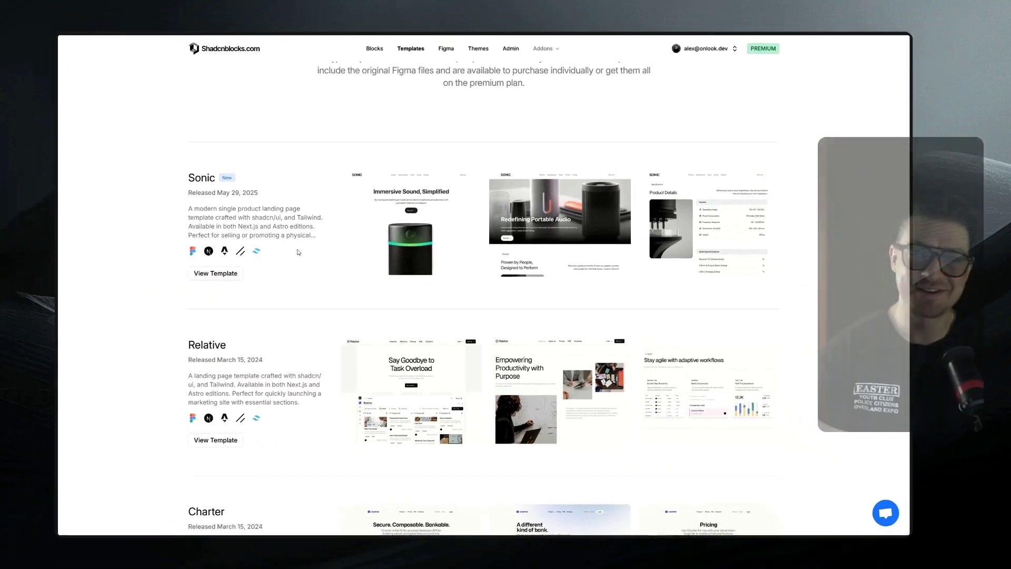
left_click(190, 274)
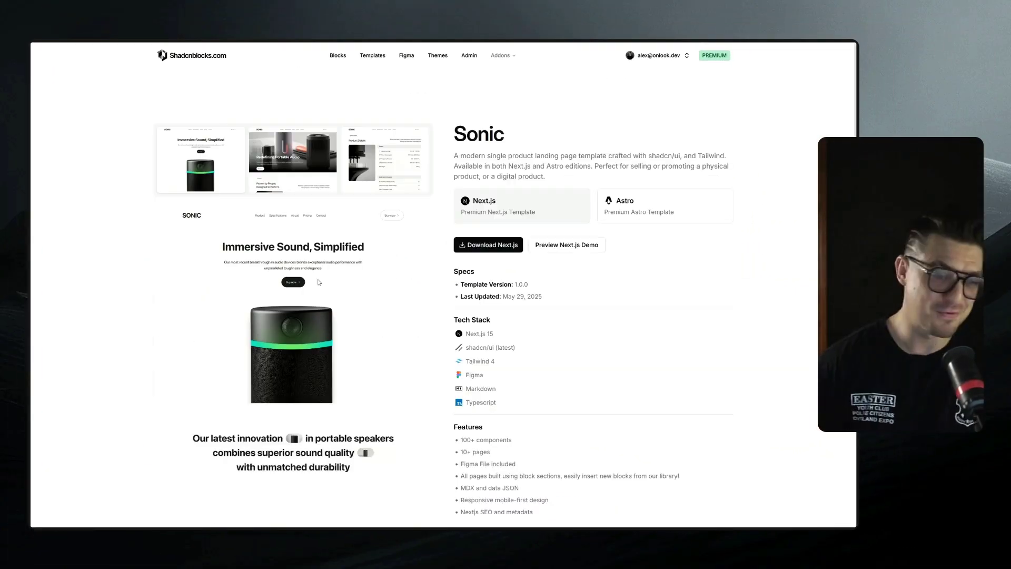
scroll(338, 194, "down", 1)
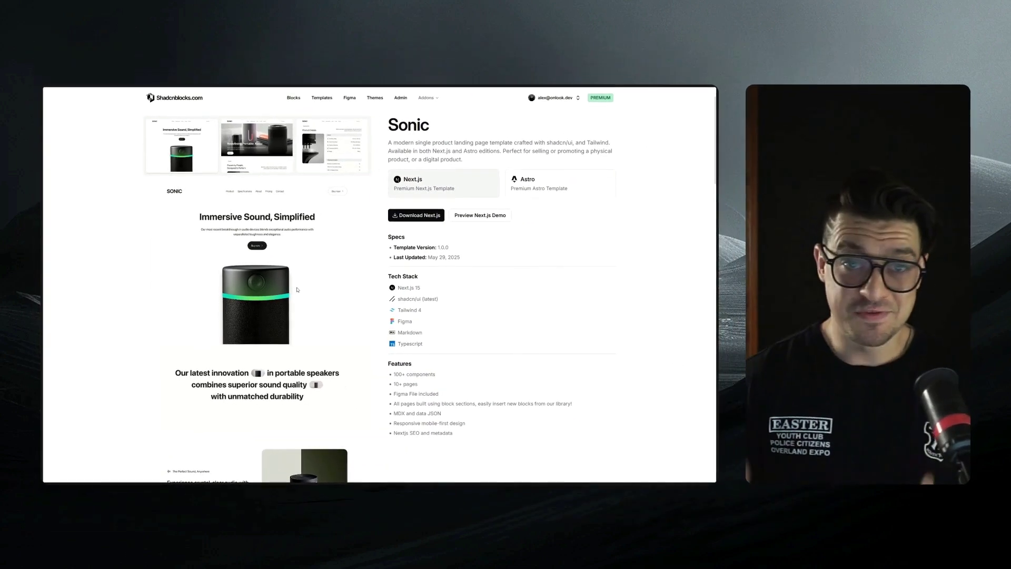
In Onlook, go through Projects > New Project > Import Project > Import a Local Project.
left_click(75, 174)
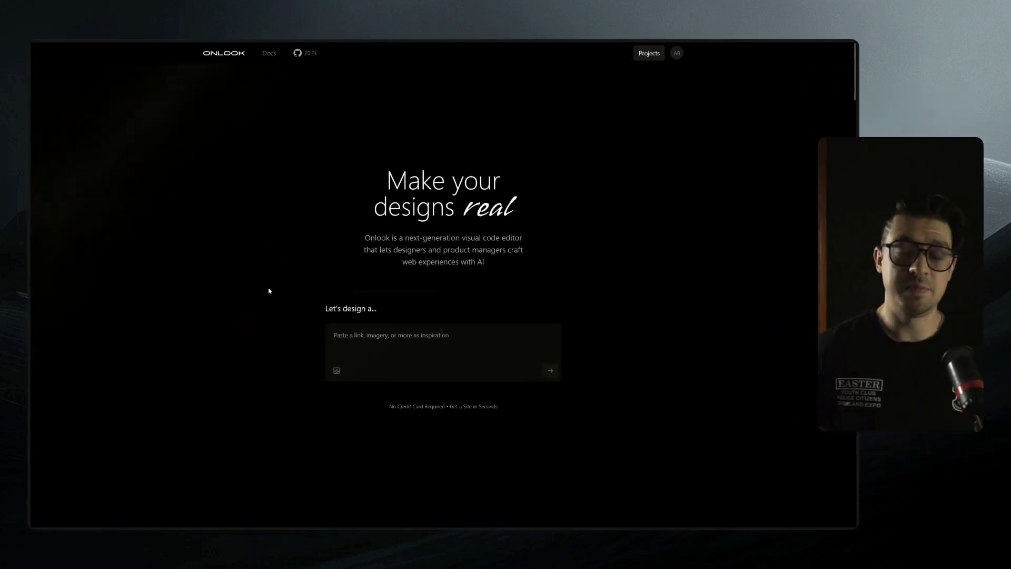
left_click(395, 336)
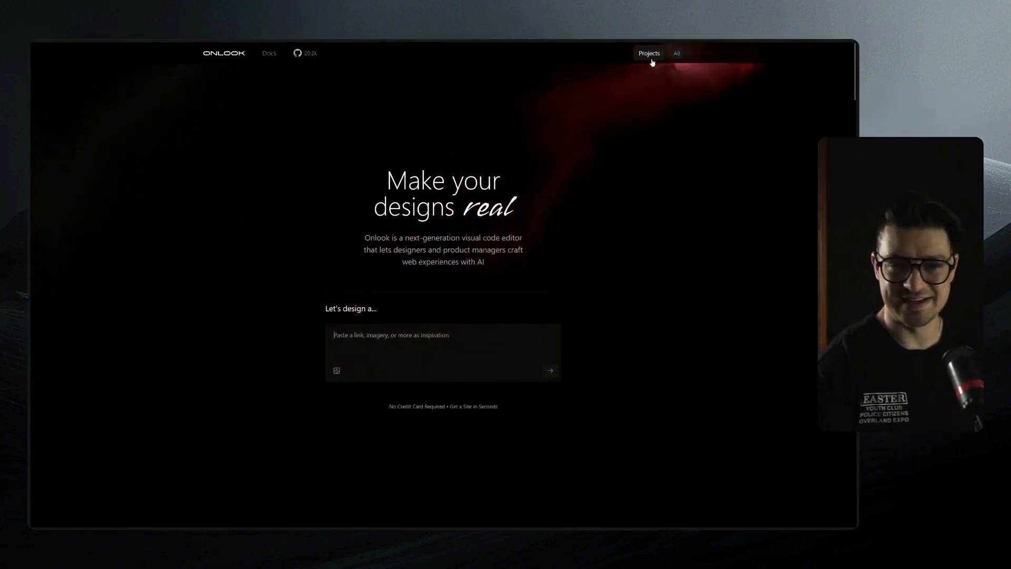
left_click(651, 59)
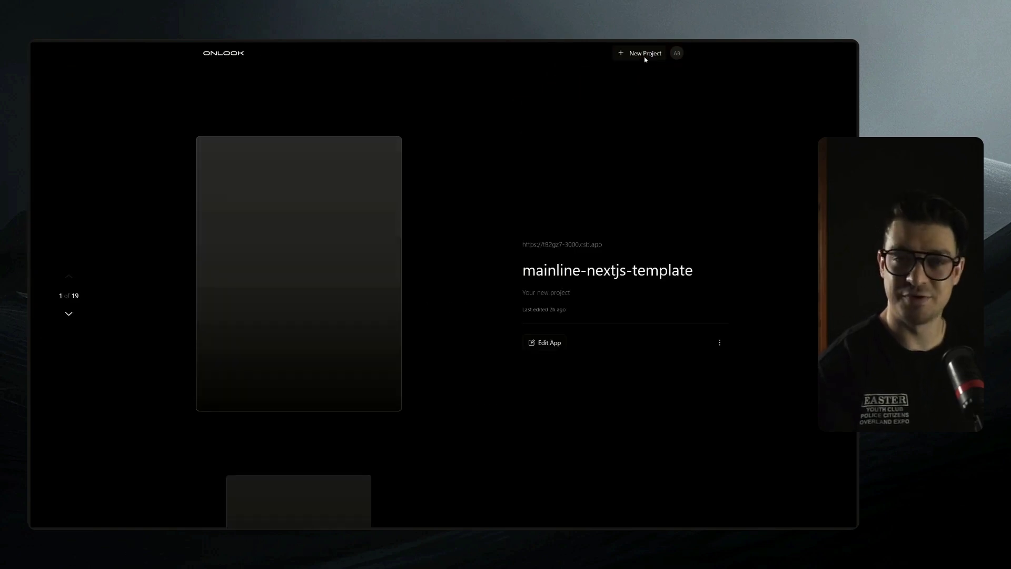
left_click(645, 58)
left_click(643, 86)
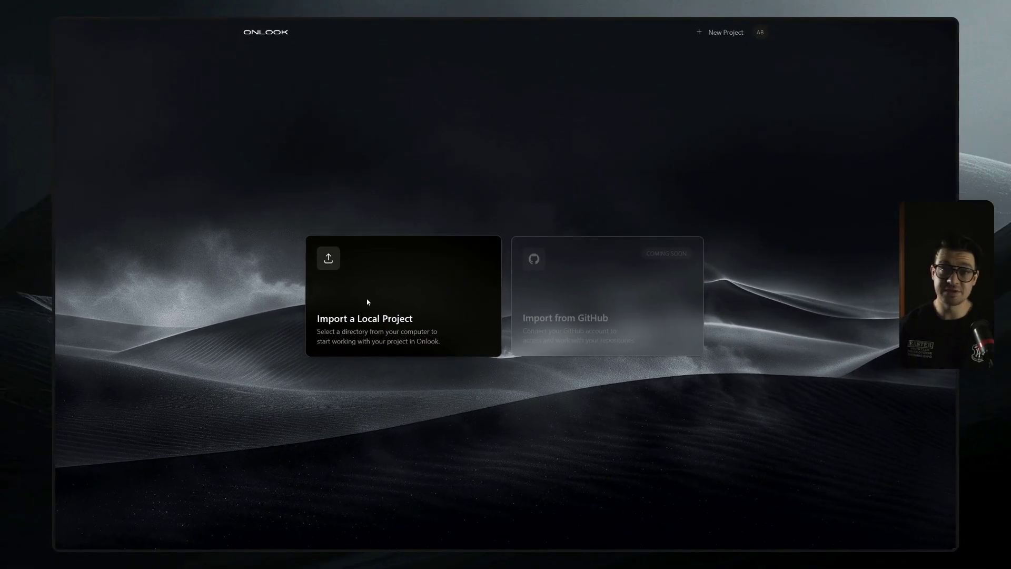
left_click(367, 302)
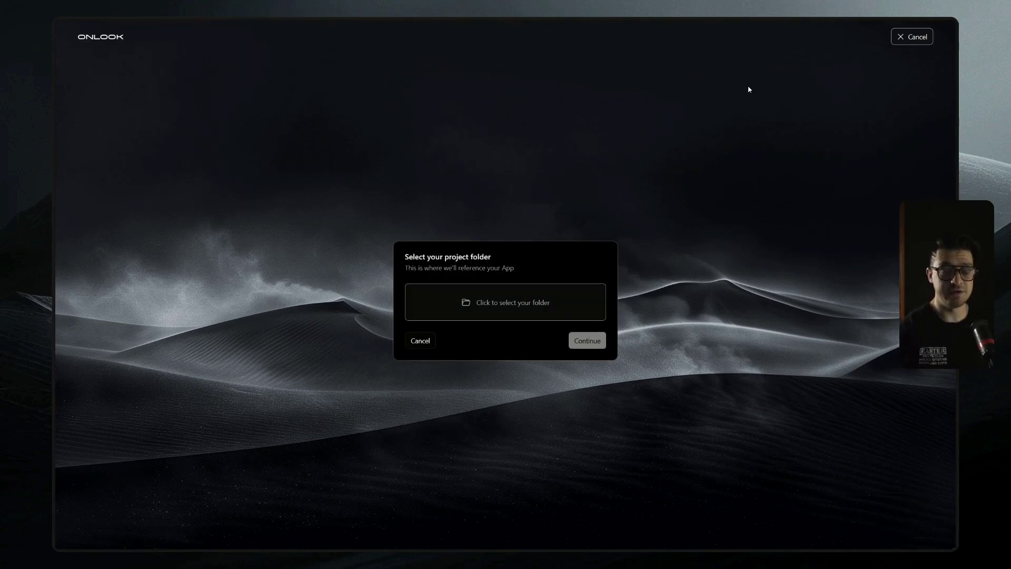
Choose the sonic folder to import it and open it in the design editor.
left_click(498, 301)
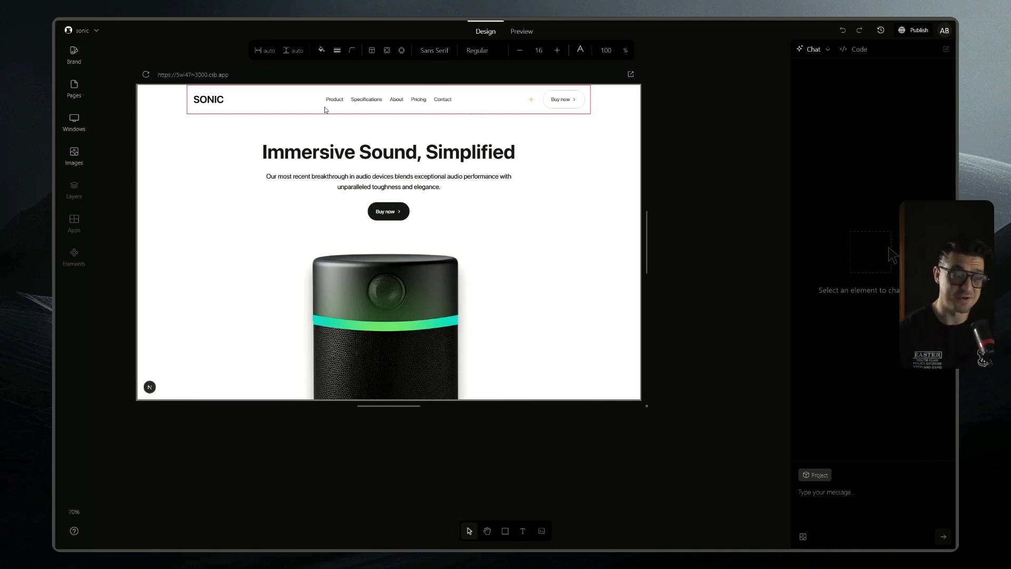
left_click(522, 32)
scroll(415, 202, "down", 3)
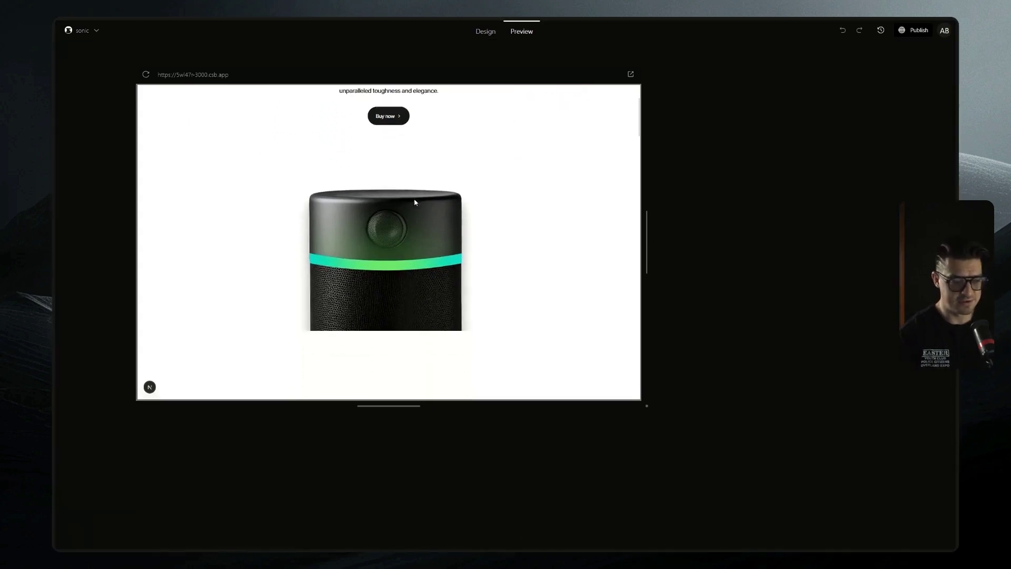
scroll(421, 208, "down", 5)
scroll(491, 255, "up", 10)
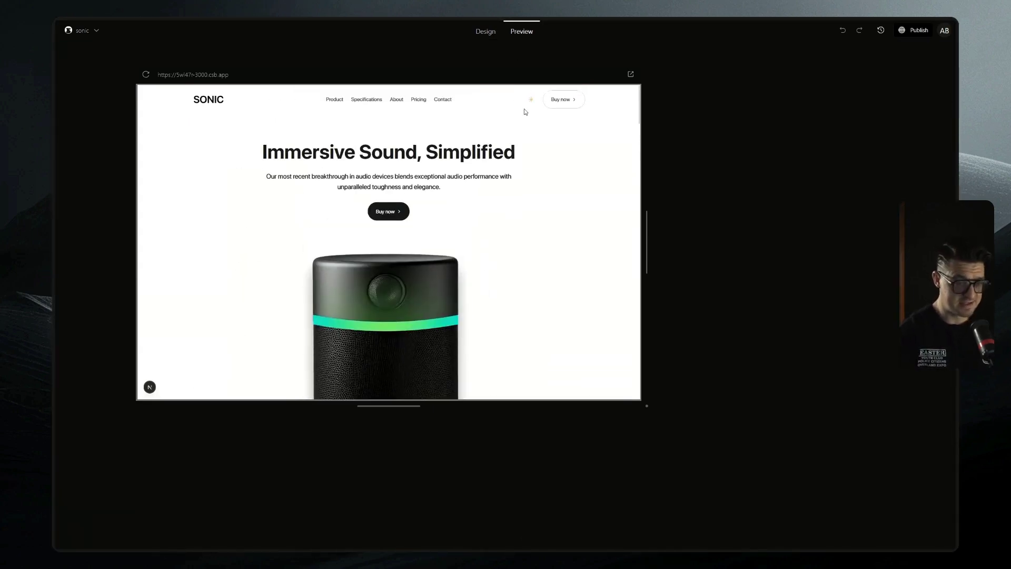
left_click(530, 100)
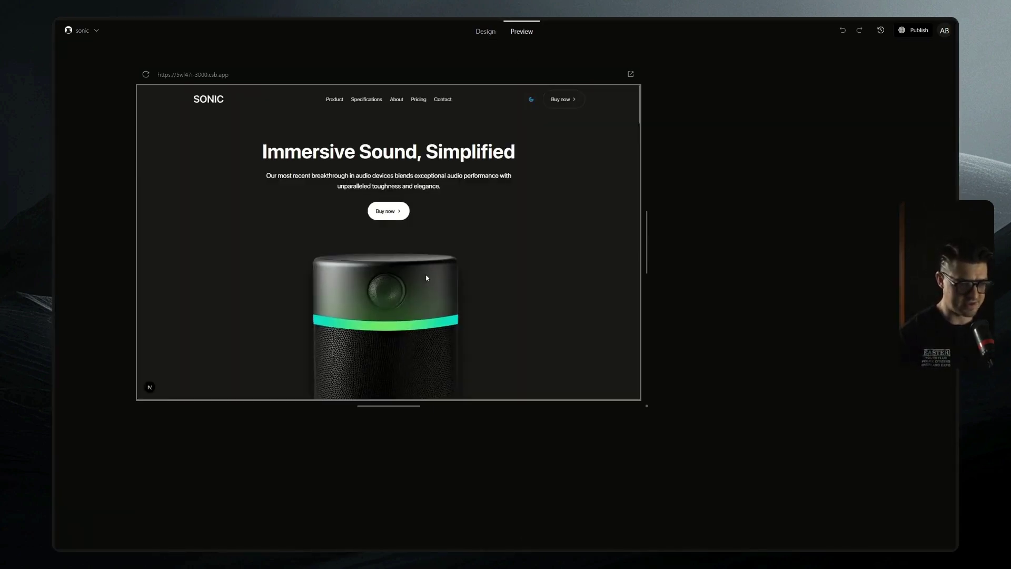
scroll(450, 275, "down", 5)
scroll(473, 226, "up", 5)
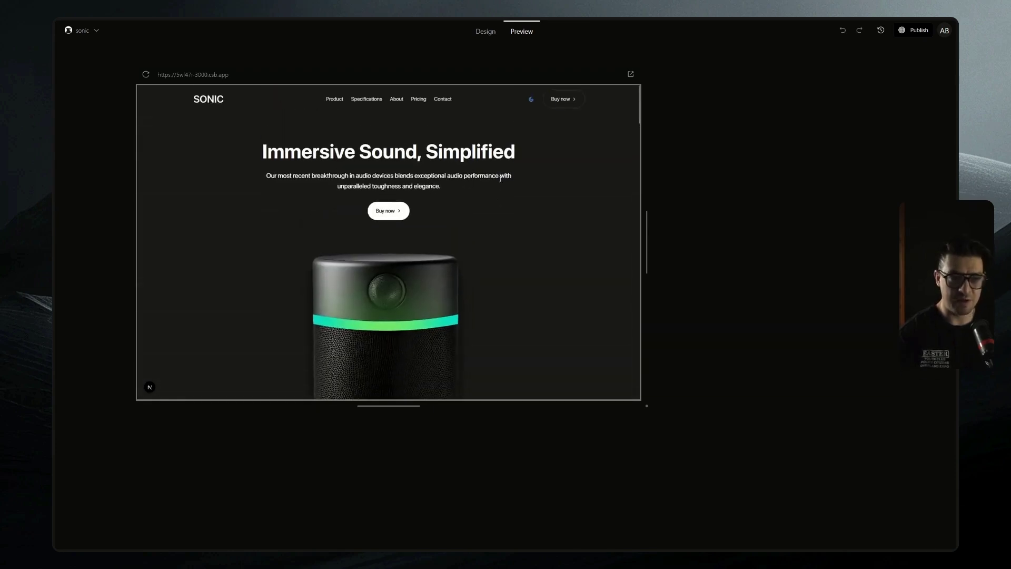
left_click(532, 100)
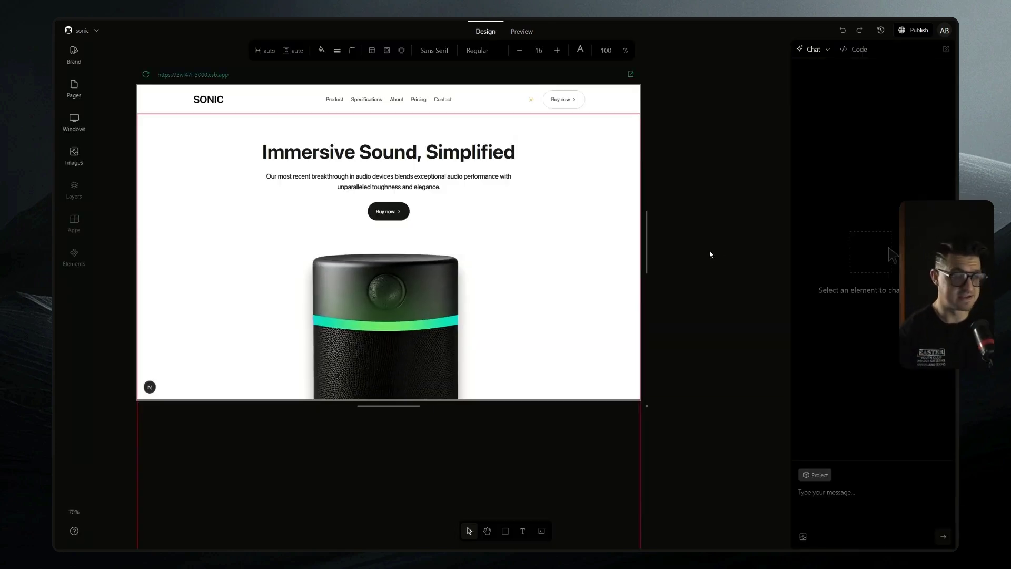
Set the second window to portrait orientation with a 600 px width.
left_click(73, 122)
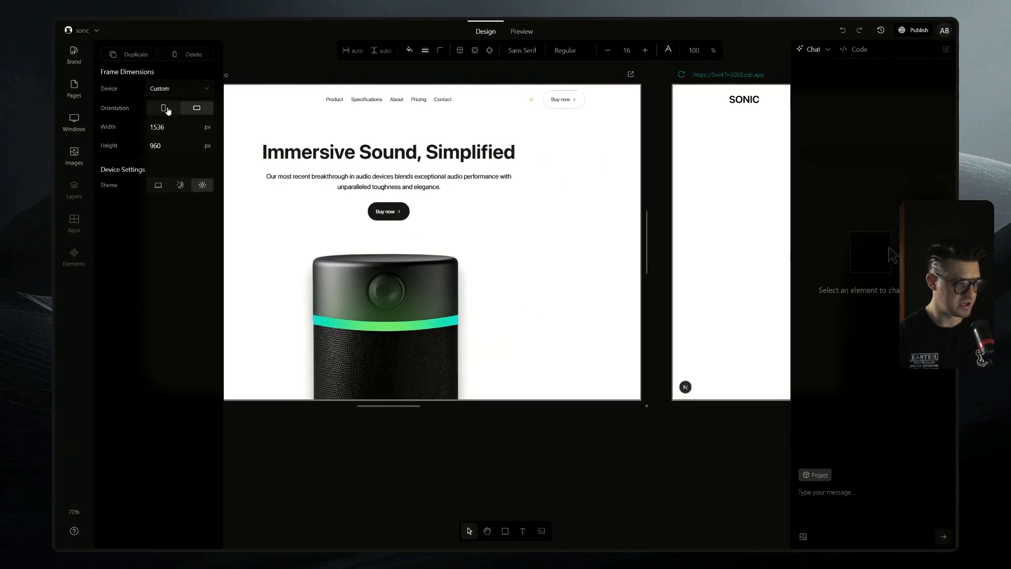
left_click(164, 108)
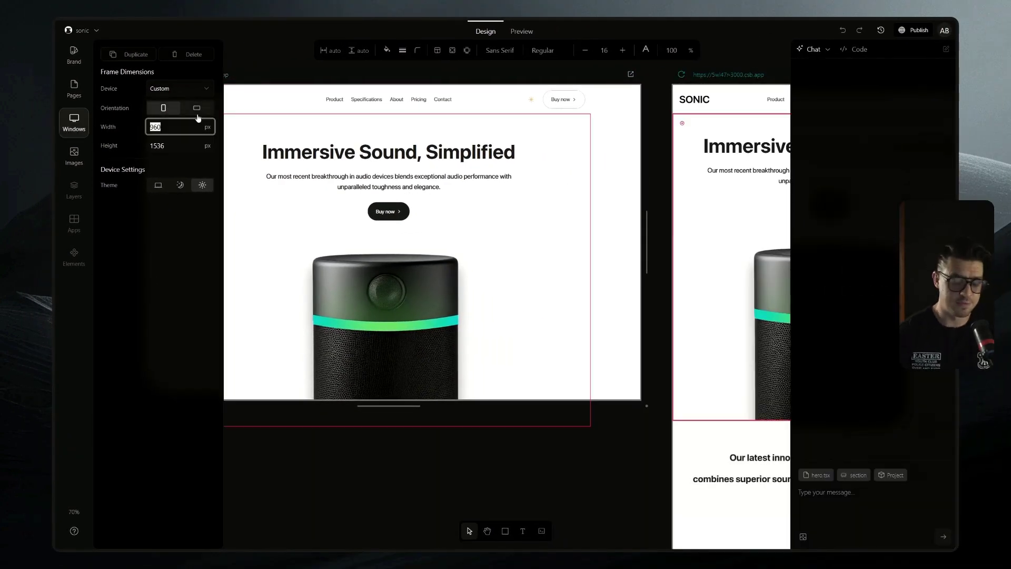
type("6")
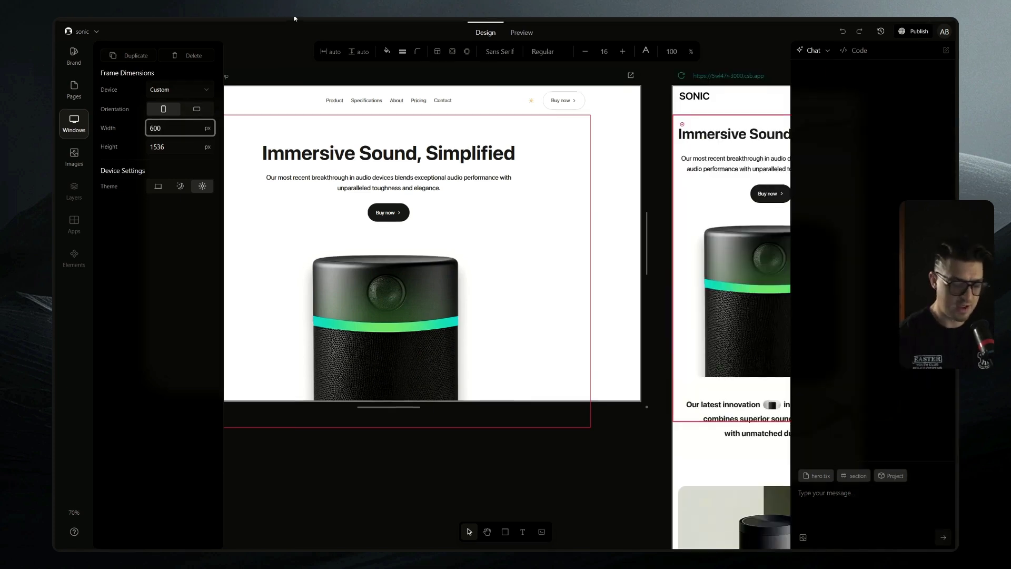
left_click(402, 458)
Reposition the canvas and stretch the mobile window taller beside the desktop view.
scroll(401, 457, "down", 5)
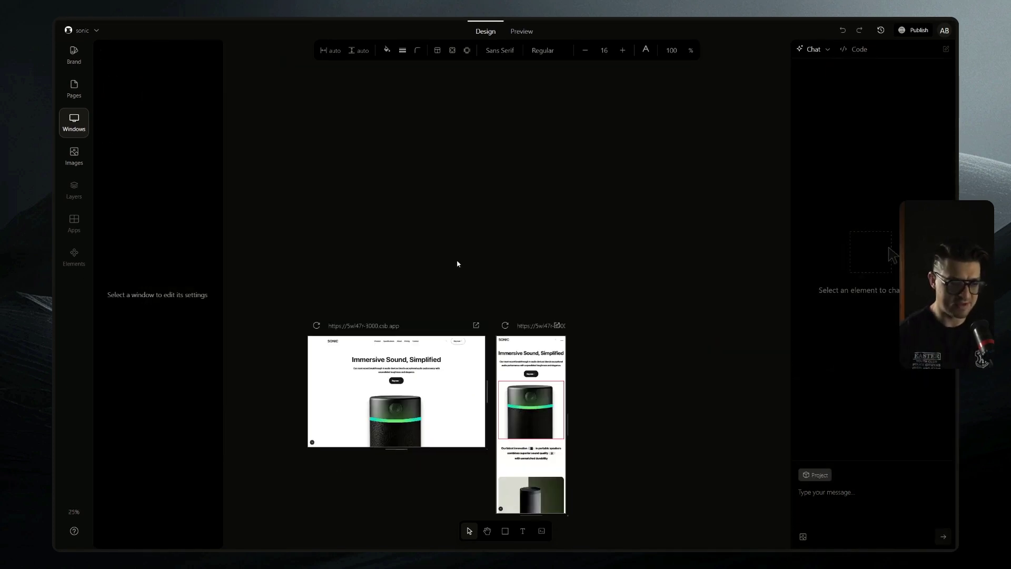
left_click_drag(456, 260, 479, 142)
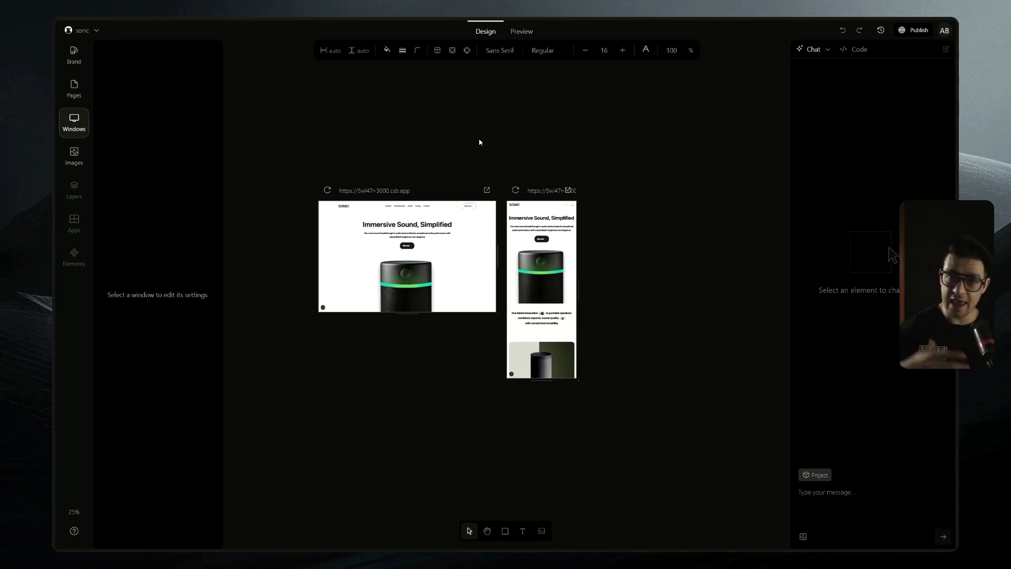
key("h")
left_click_drag(391, 388, 488, 386)
scroll(471, 356, "down", 5)
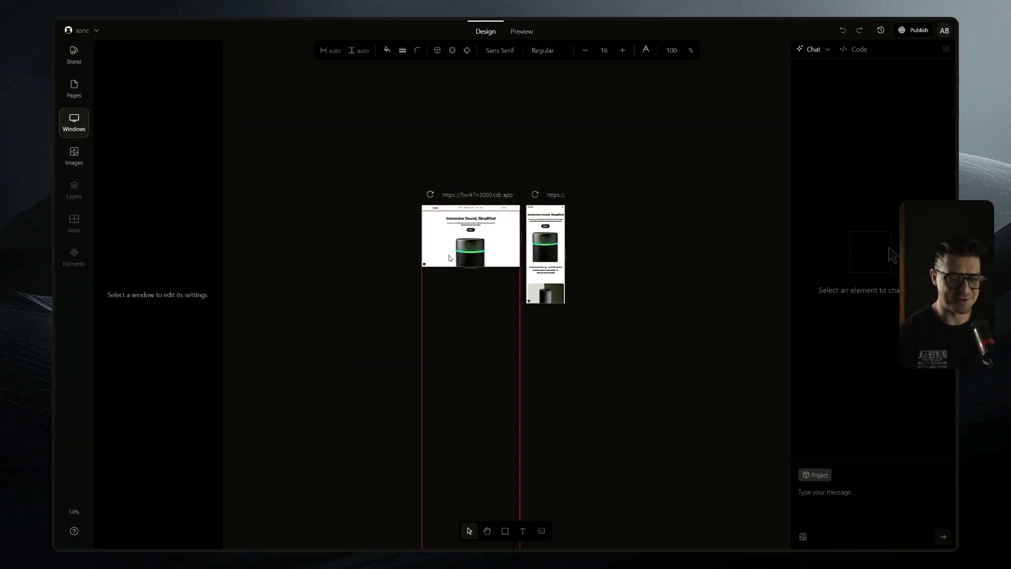
scroll(449, 255, "up", 8)
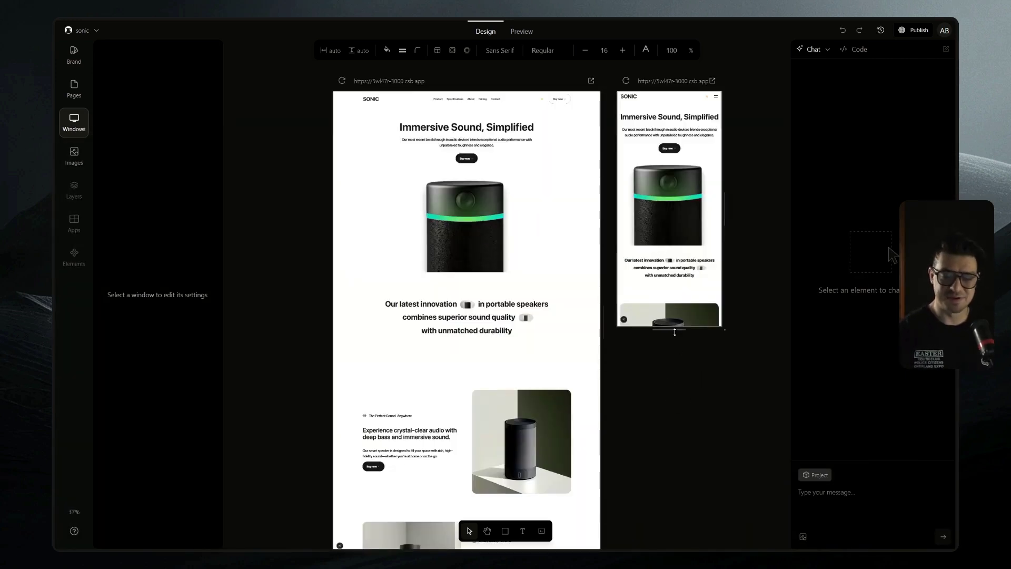
left_click_drag(673, 332, 652, 549)
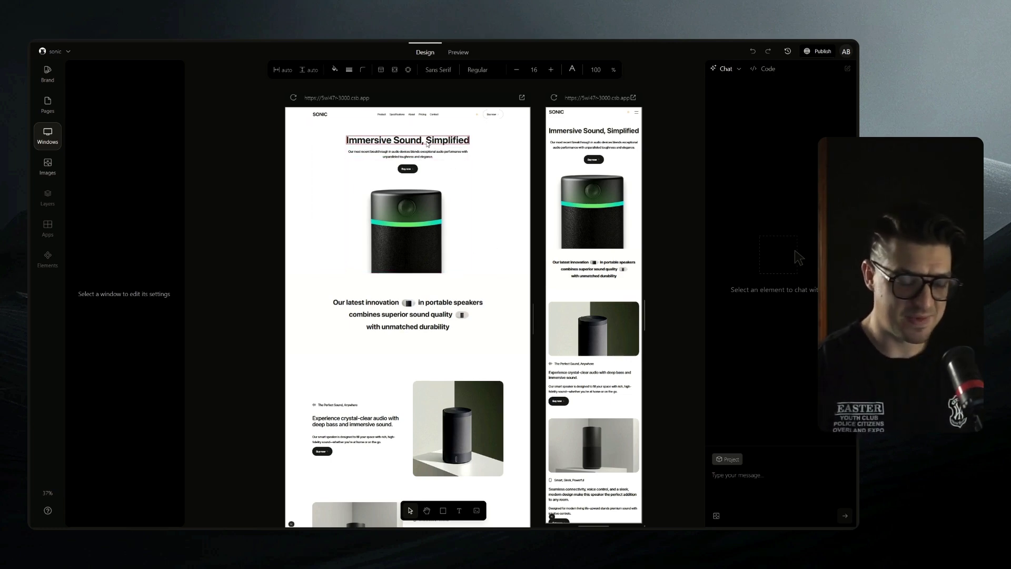
Replace the hero headline text with 'Hello World'.
left_click(429, 142)
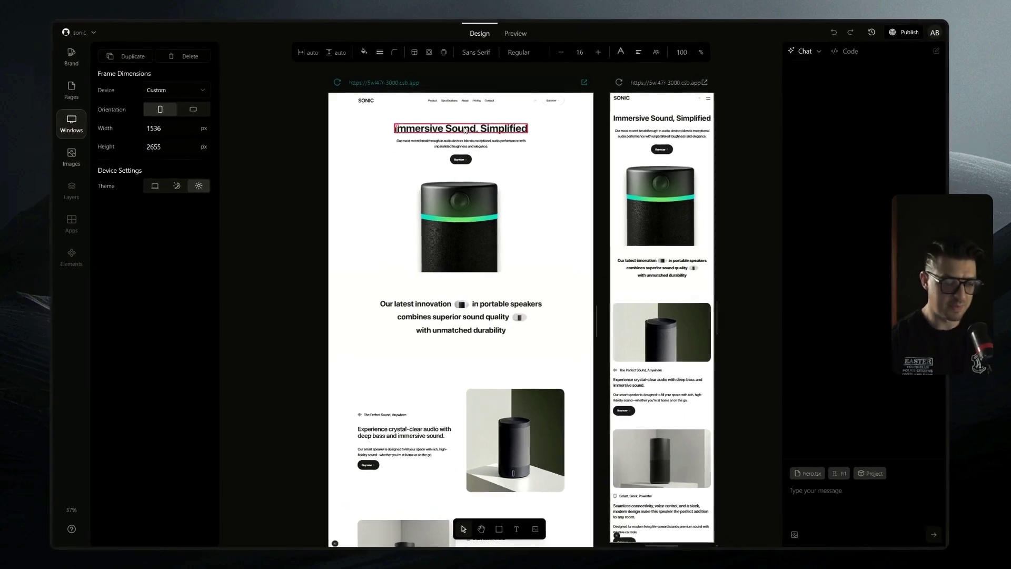
double_click(411, 141)
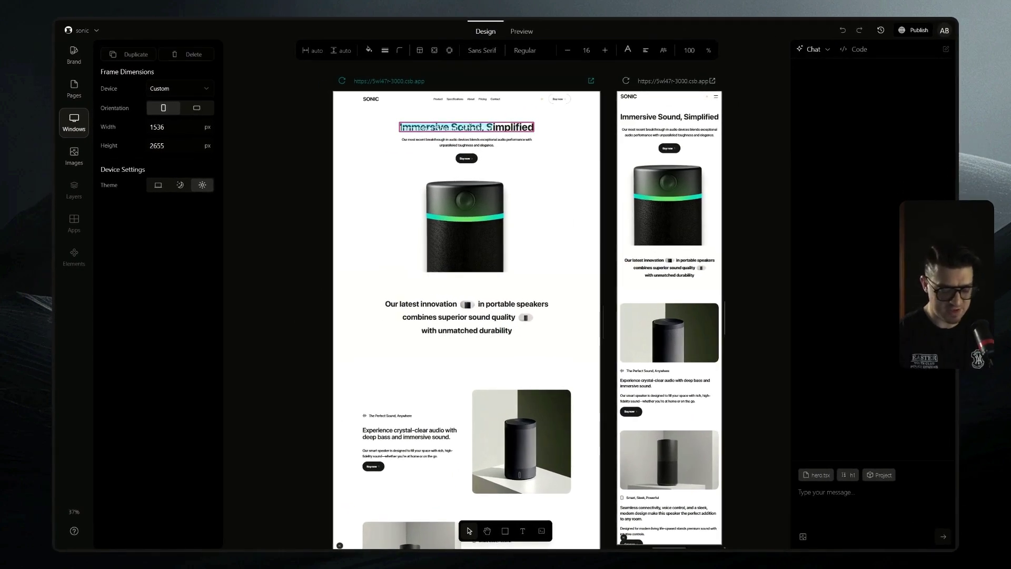
left_click(324, 195)
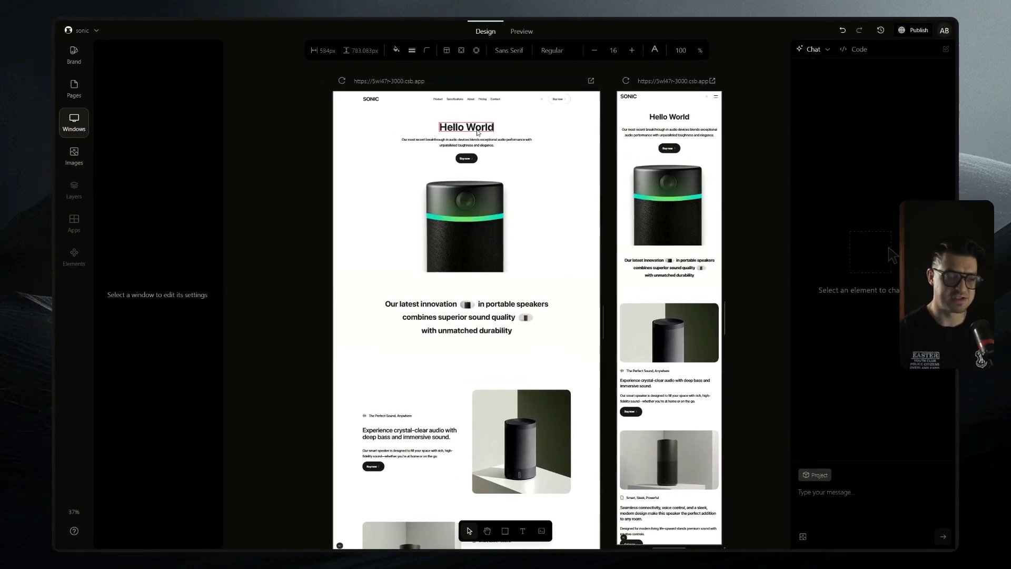
Set the Hello World headline's text colour to custom red #E31D1D.
left_click(417, 146)
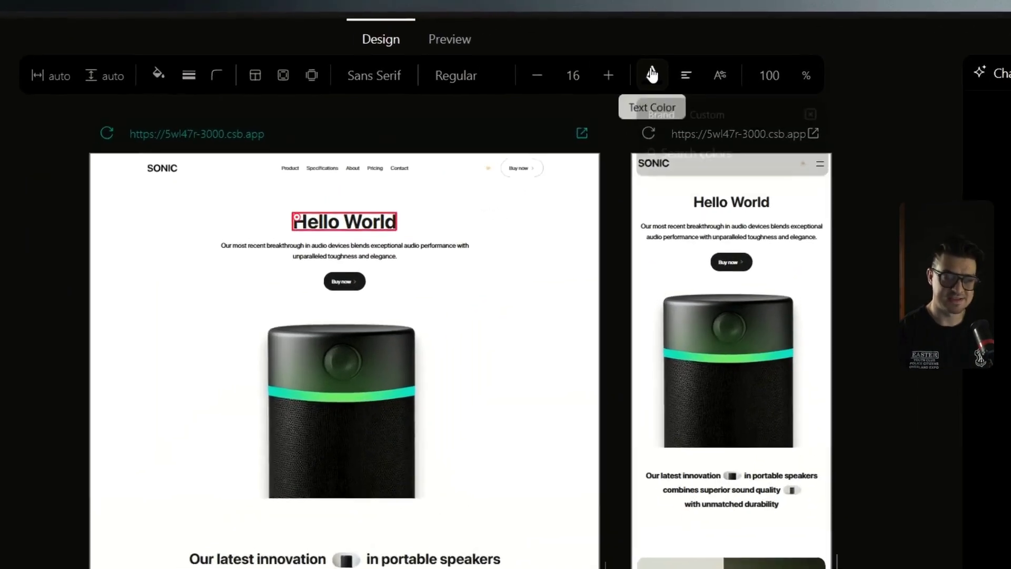
left_click(627, 55)
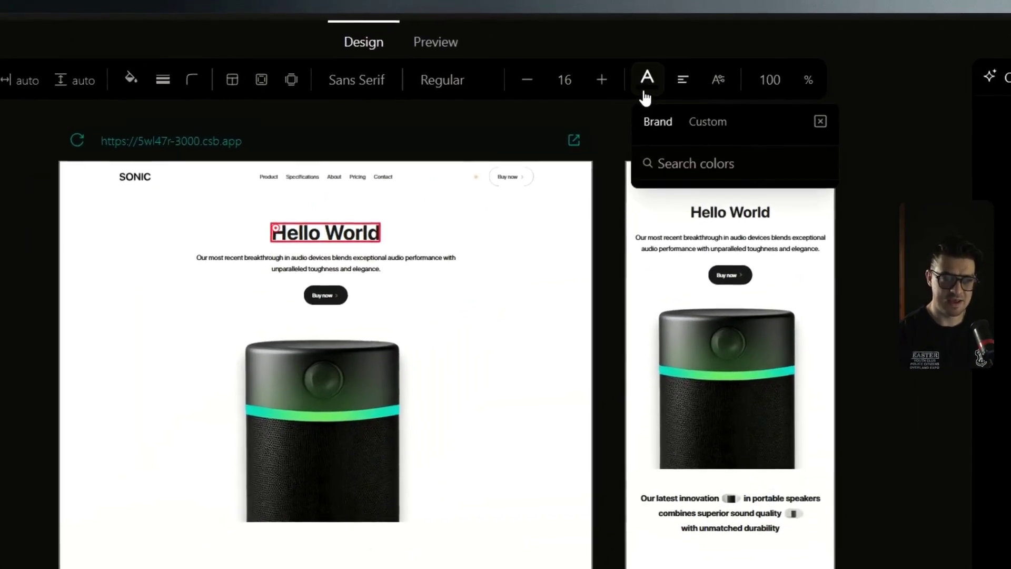
left_click(707, 121)
mouse_move(727, 197)
left_mouse_down()
mouse_move(809, 170)
mouse_move(825, 331)
left_mouse_up()
left_click(880, 396)
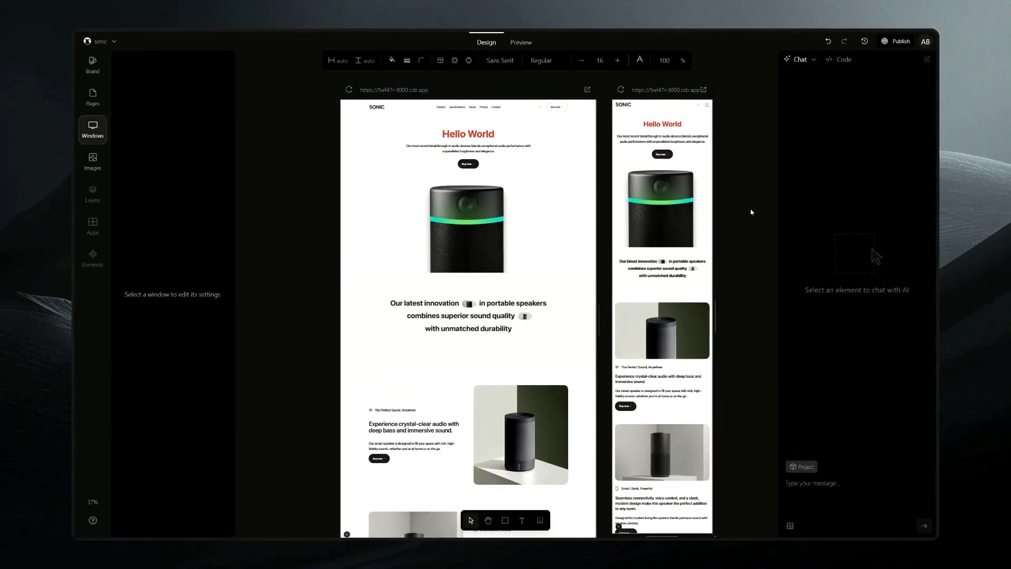
Open value-proposition.tsx in the code editor via the 'combines superior sound quality' line.
left_click(489, 155)
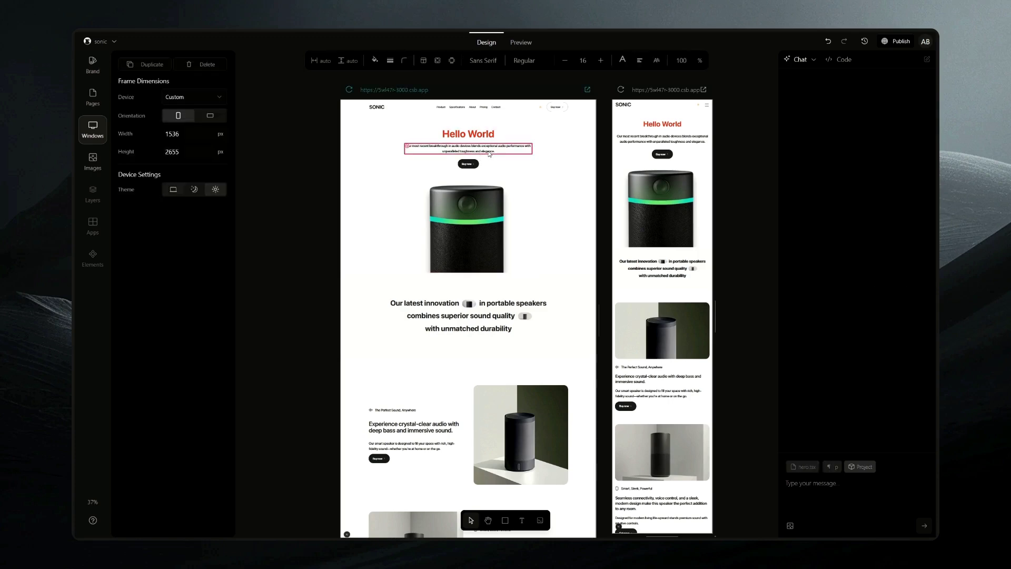
left_click(831, 61)
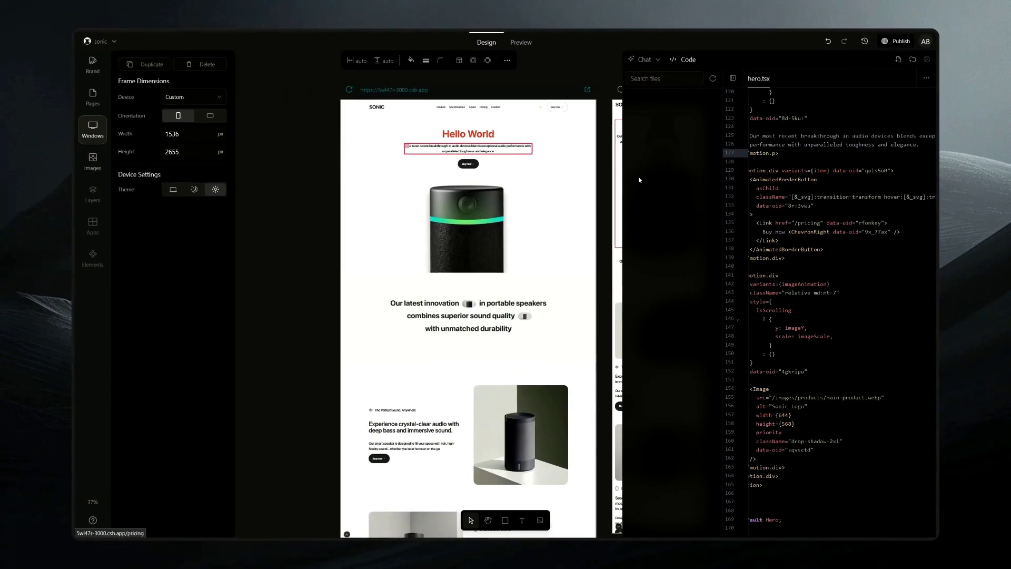
left_click(425, 318)
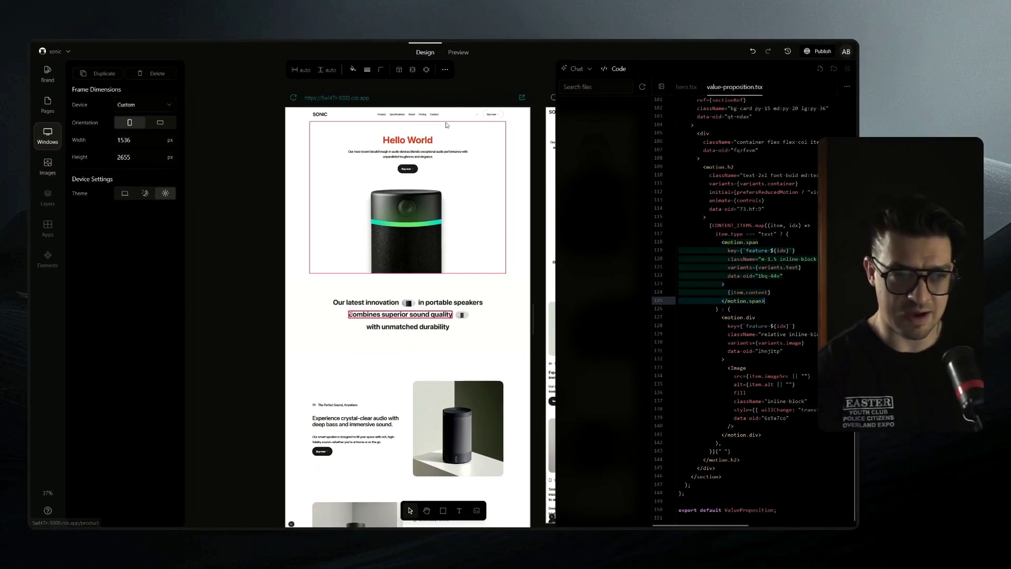
In navbar.tsx, add { label: "Demo", href: "/demo" } after Contact in ITEMS.
left_click(387, 116)
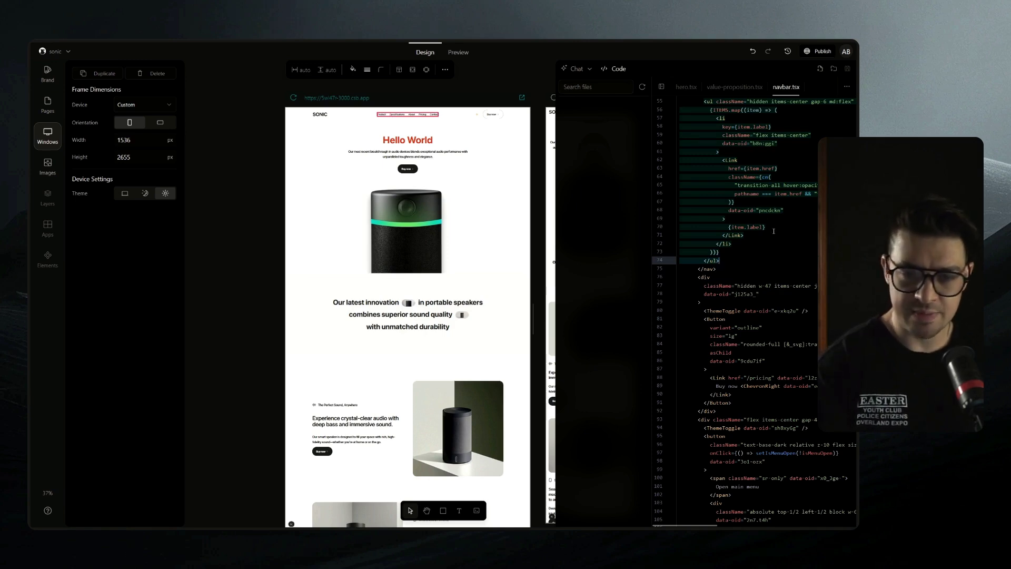
scroll(747, 228, "up", 10)
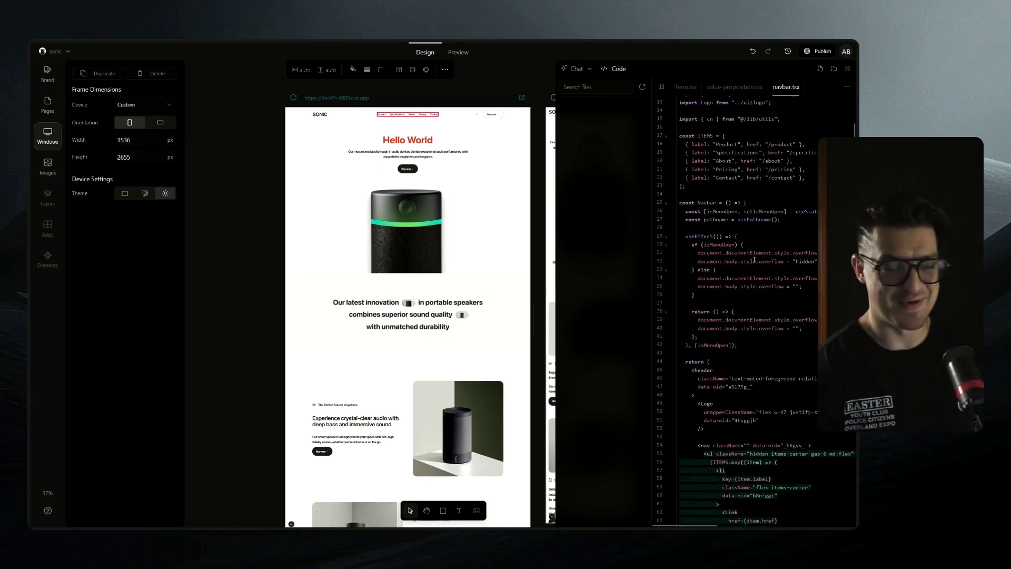
scroll(758, 258, "up", 4)
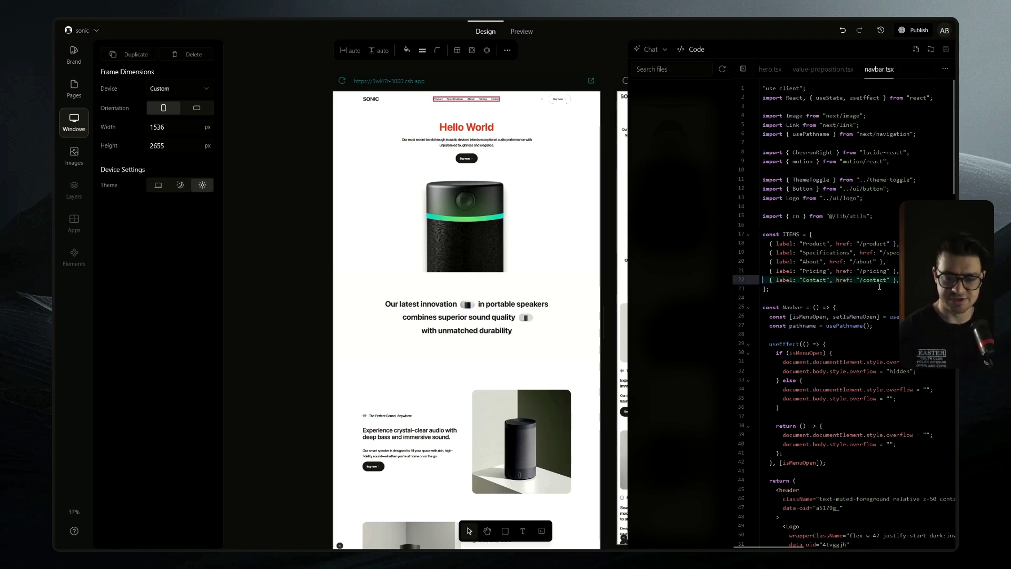
key("Return")
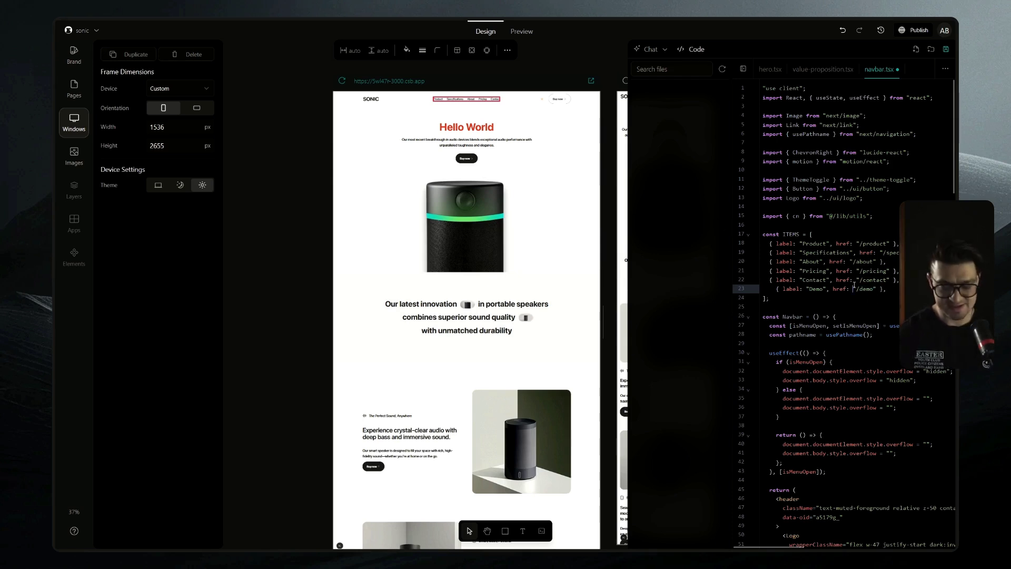
Deselect the window and switch to Preview to see Demo in the live navbar.
left_click(641, 51)
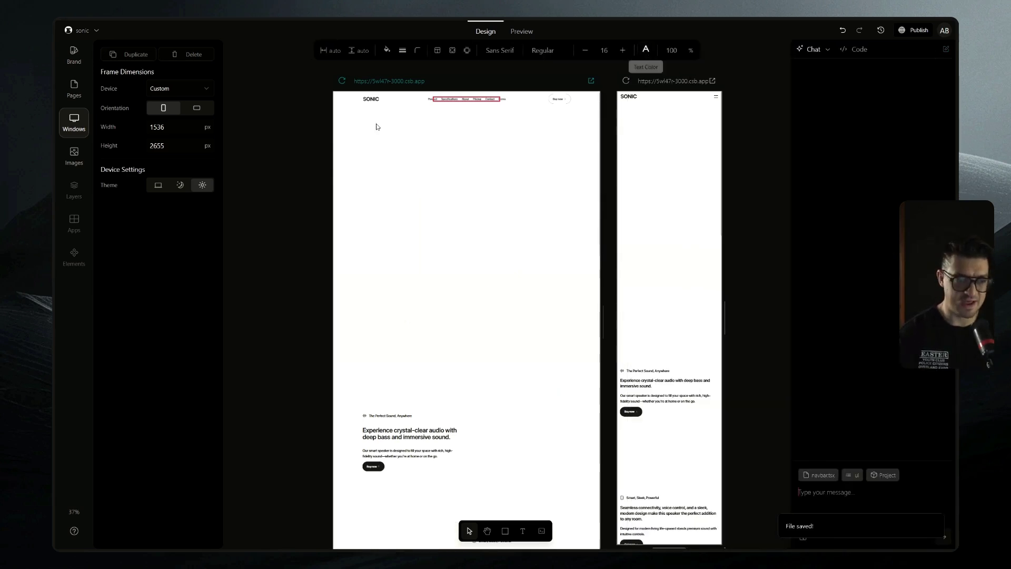
left_click(305, 161)
scroll(484, 84, "up", 5)
scroll(491, 104, "down", 4)
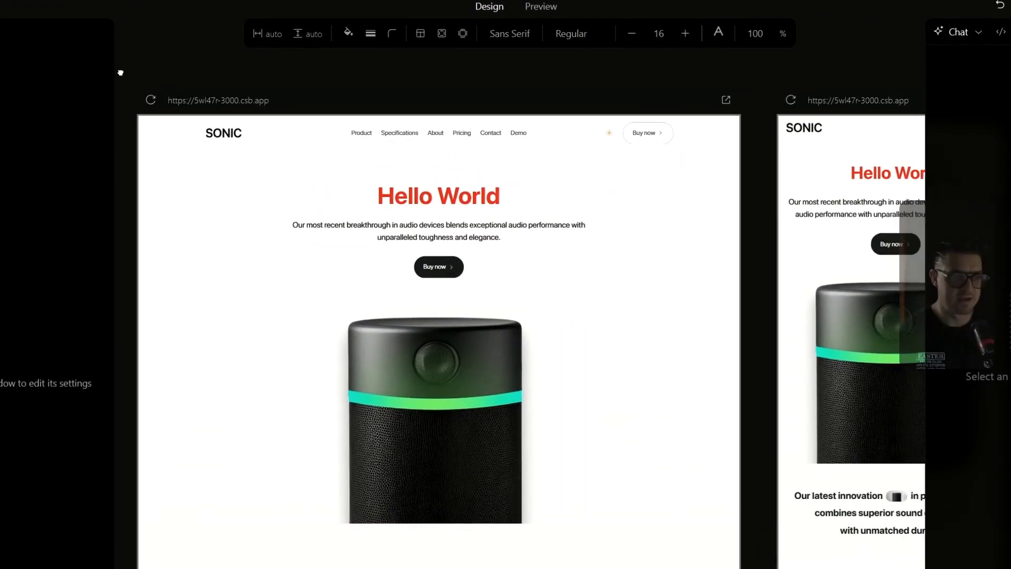
left_click(543, 6)
left_click(489, 6)
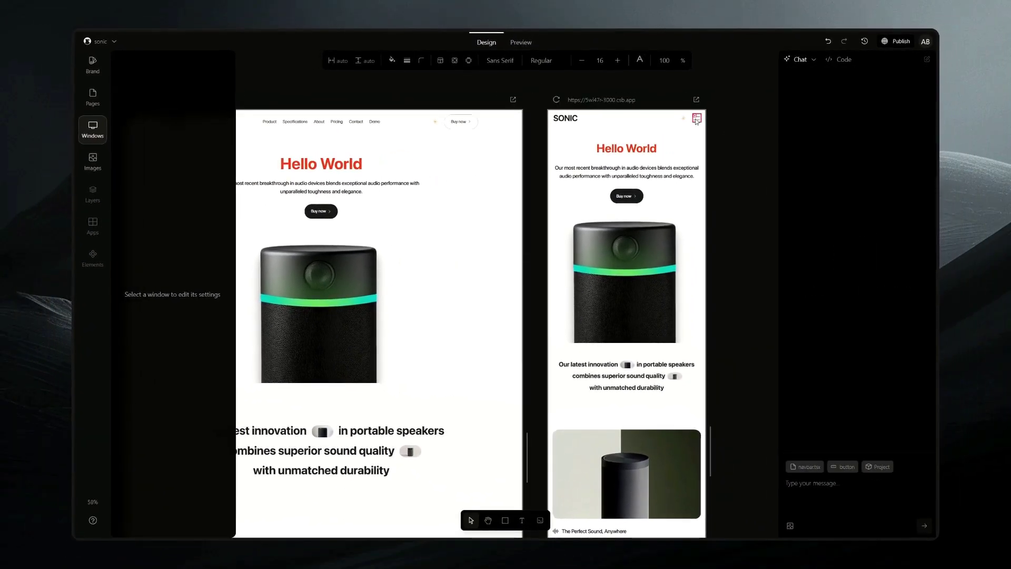
left_click(697, 119)
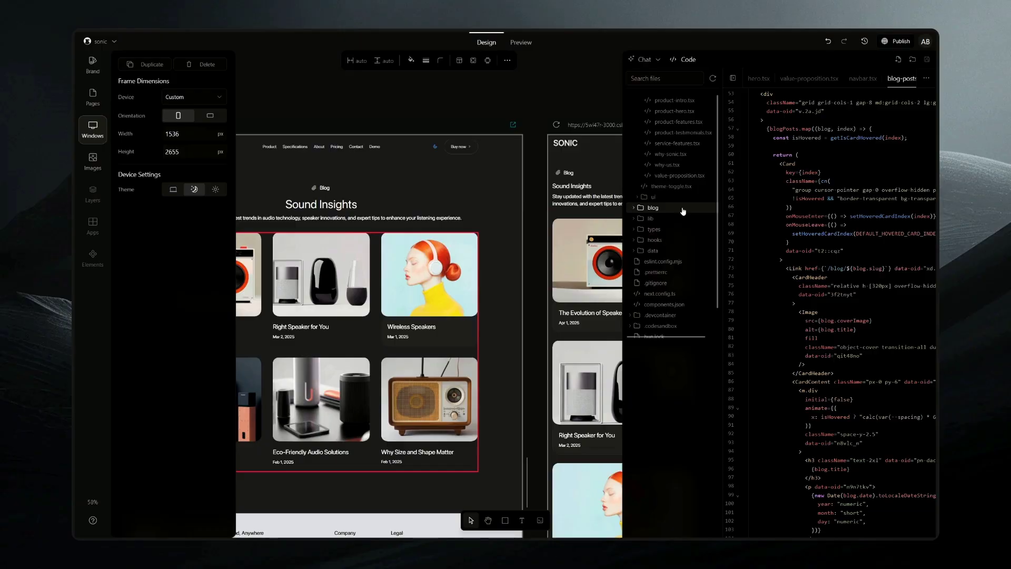
Expand the blog folder in the Code panel's file tree to list its posts.
left_click(649, 208)
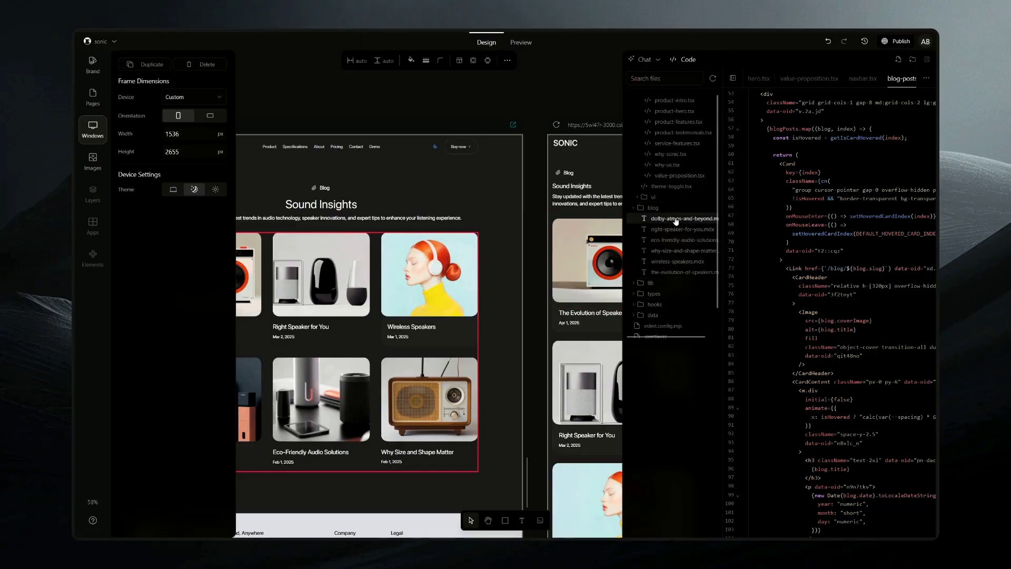
scroll(566, 218, "down", 2)
scroll(566, 218, "down", 2)
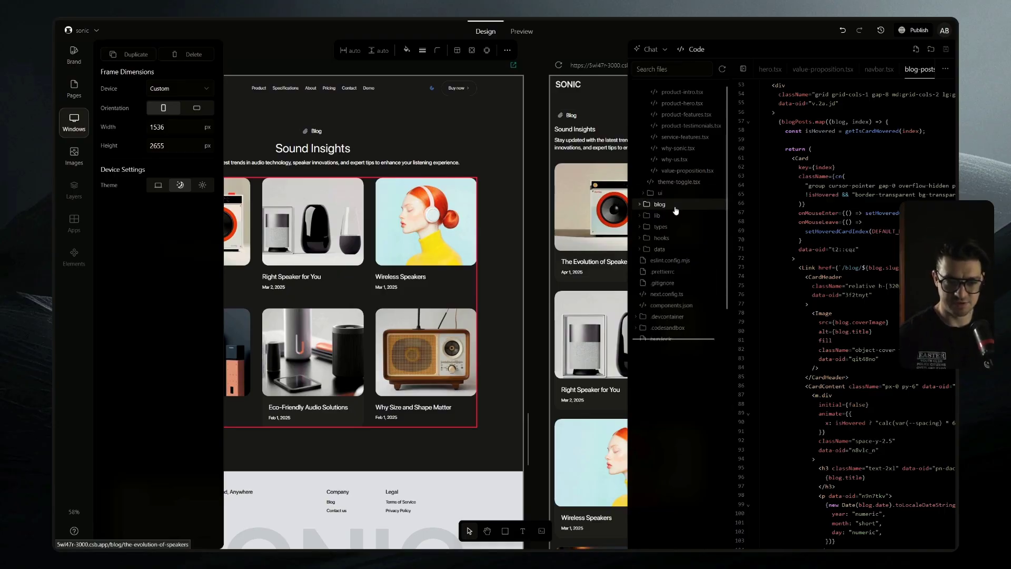
Add a new file named test-test.mdx to the src/blog folder.
right_click(676, 211)
left_click(703, 217)
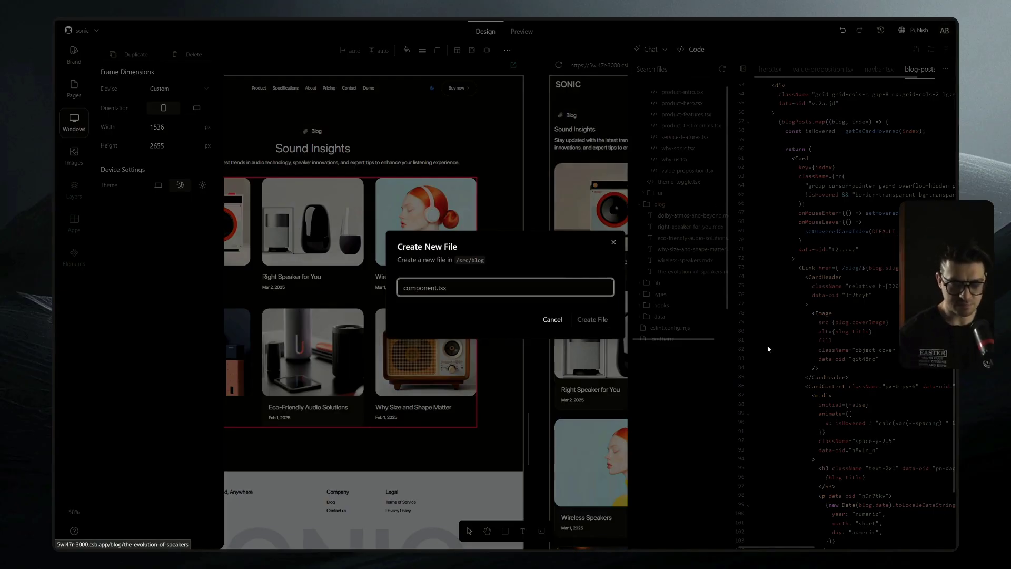
type("test")
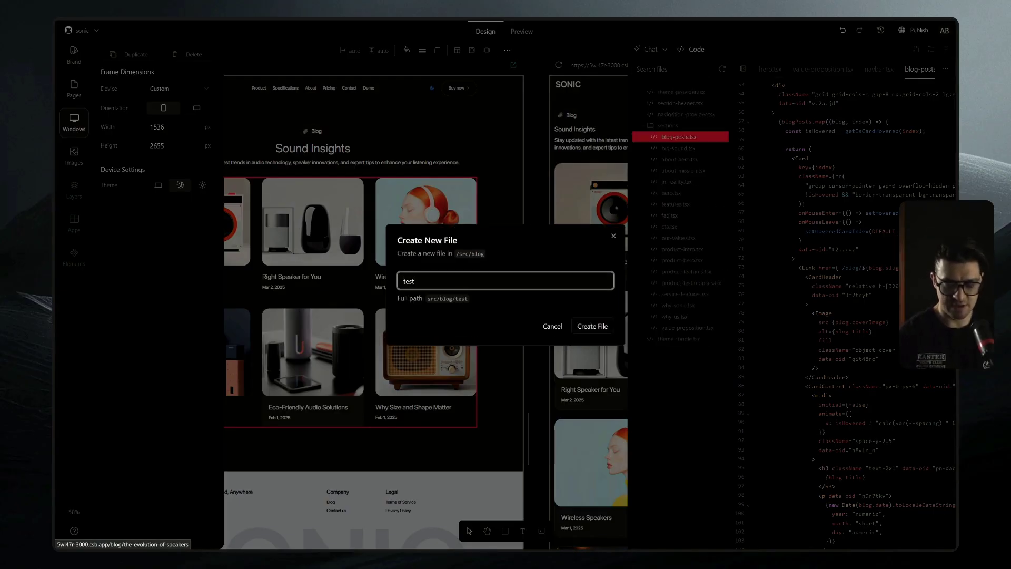
type("-test")
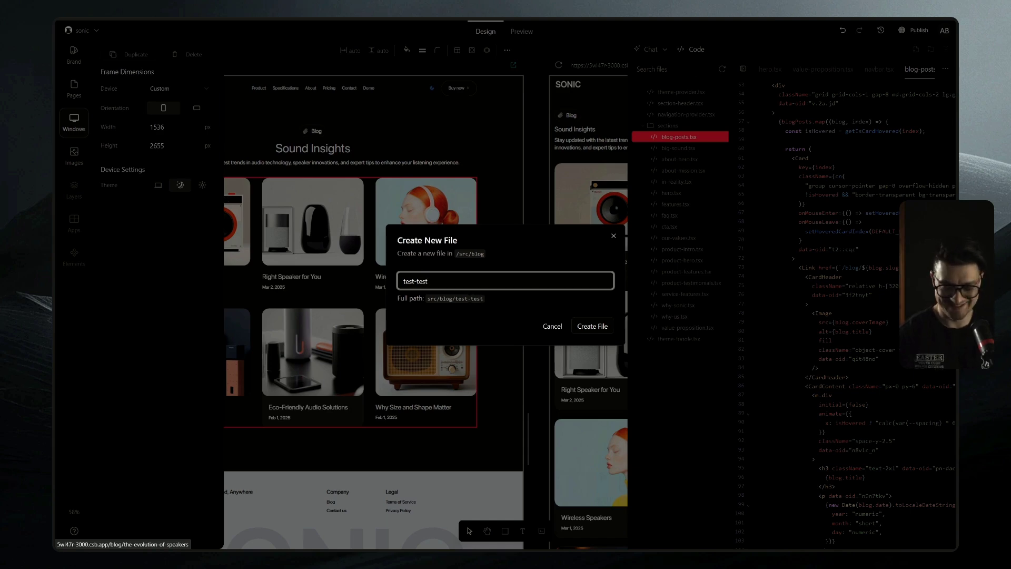
type(".mdx")
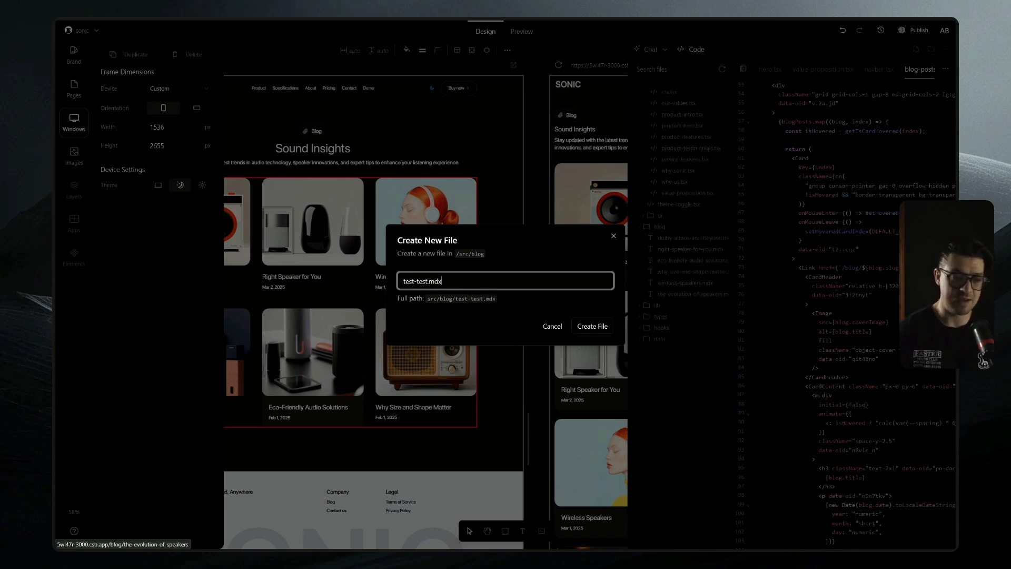
left_click(592, 326)
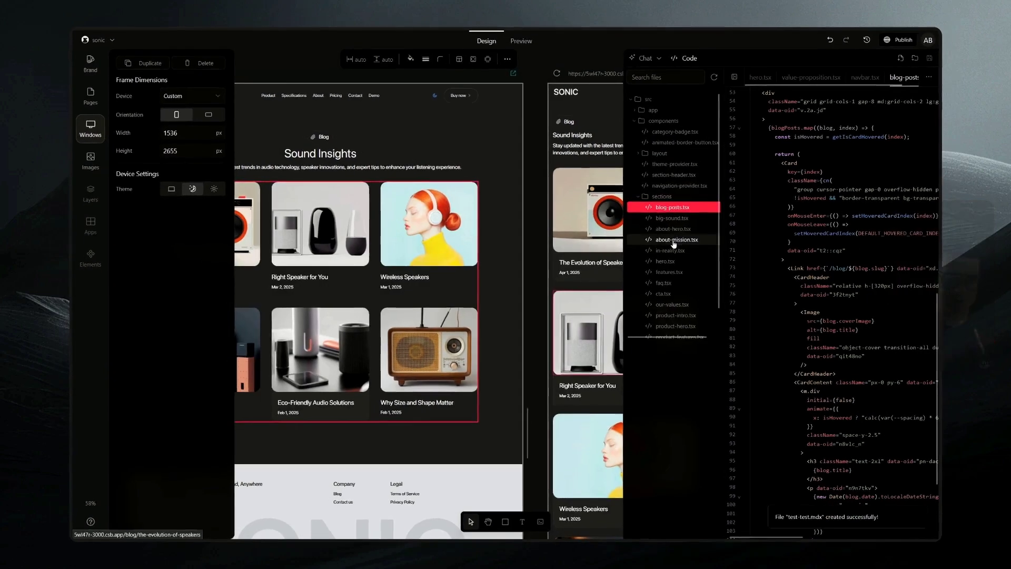
Paste the-evolution-of-speakers.mdx article content into test-test.mdx for the Test Blog post.
scroll(670, 252, "down", 5)
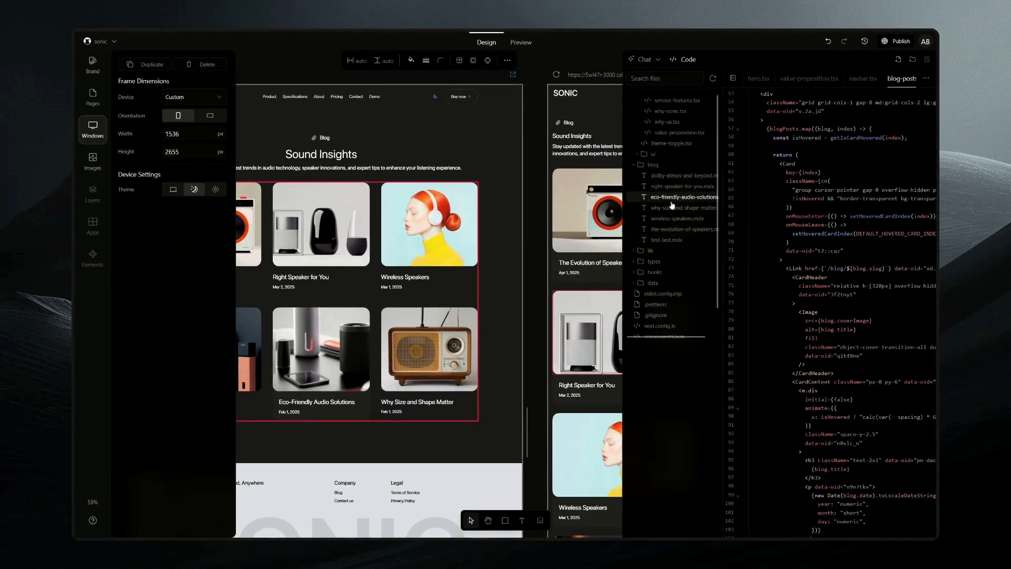
left_click(678, 230)
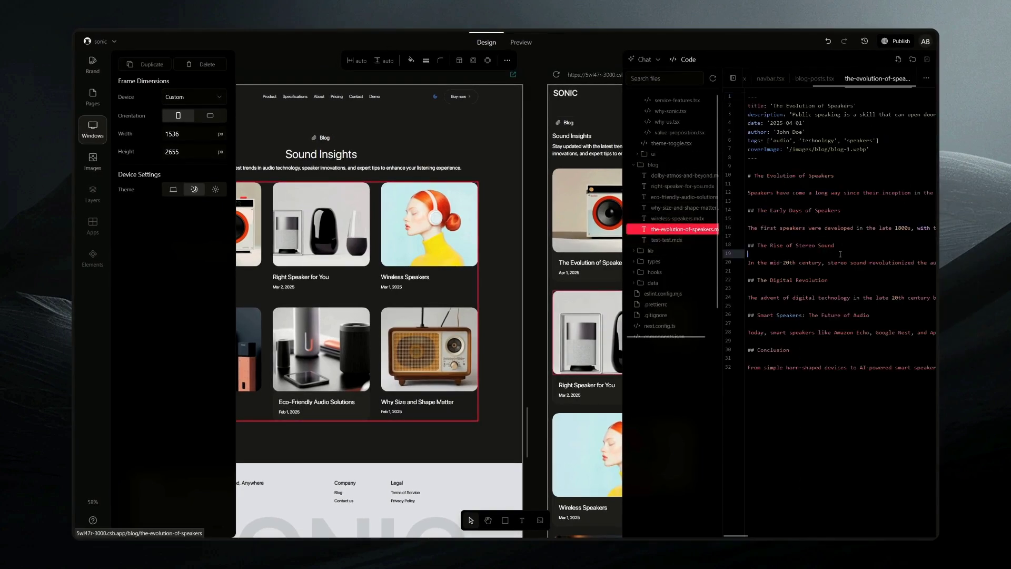
left_click(678, 239)
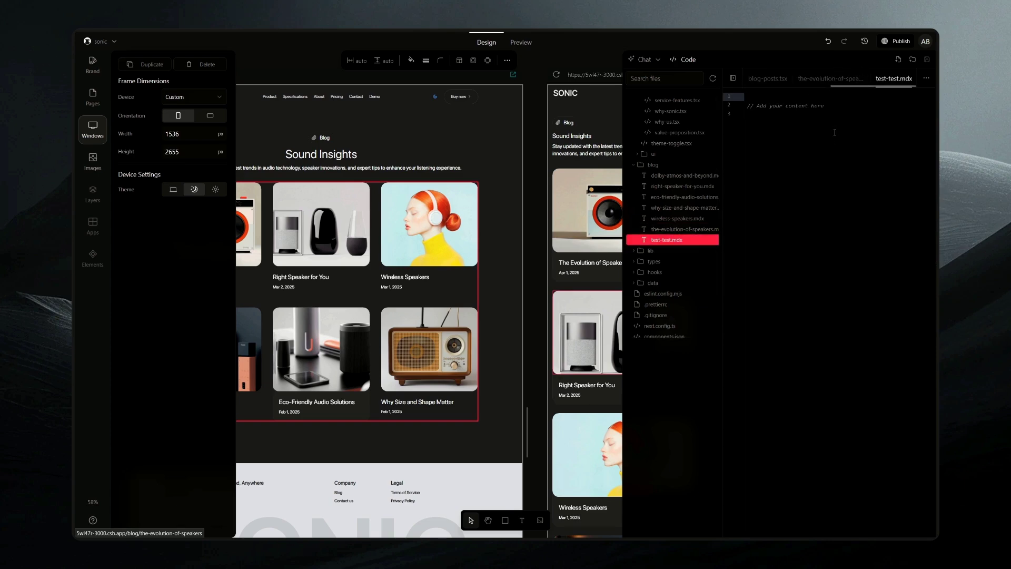
key("ctrl+v")
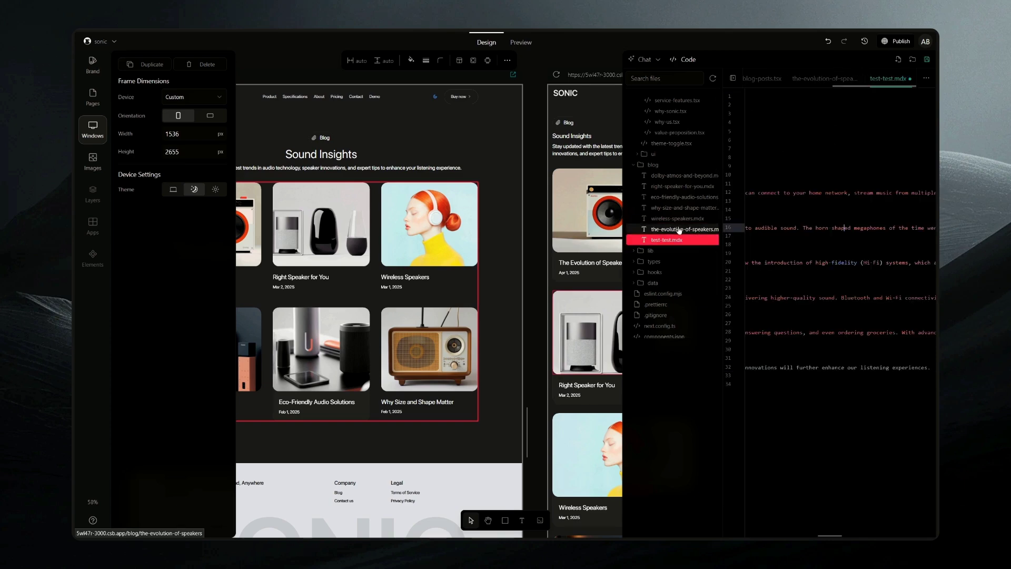
key("Up")
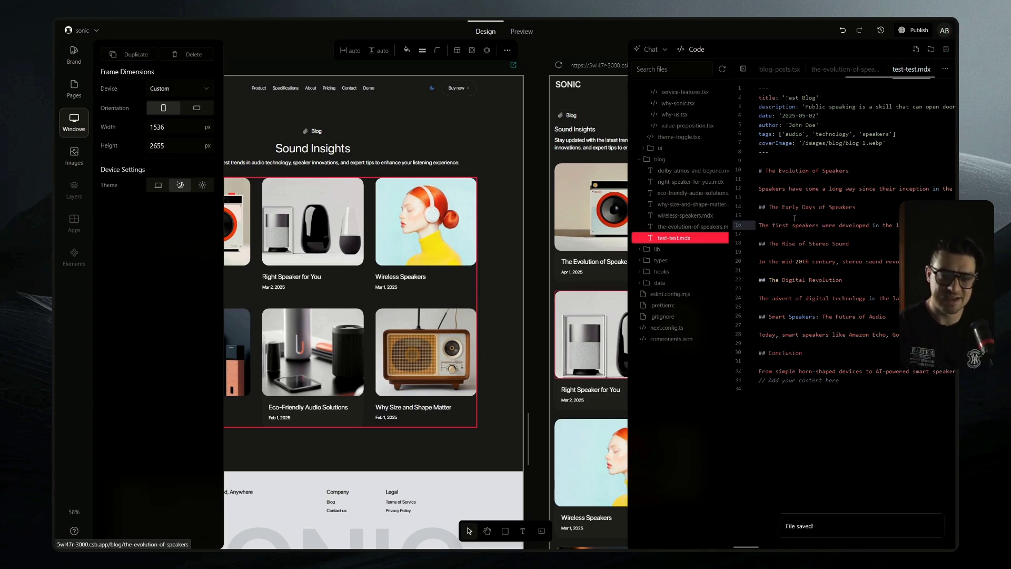
Reload the preview, open the Test Blog article page to check it, then return to Design.
left_click(521, 31)
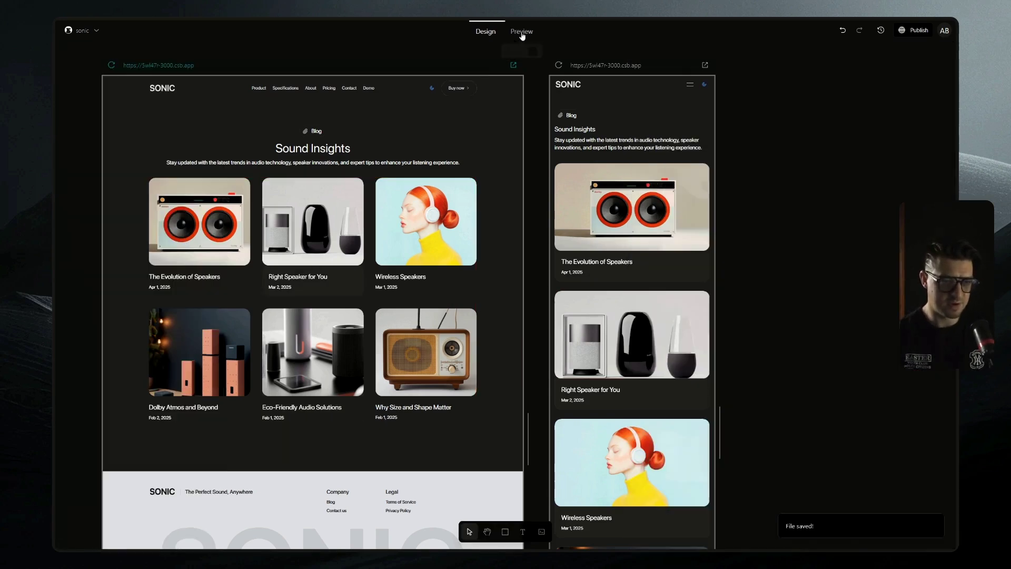
left_click(111, 65)
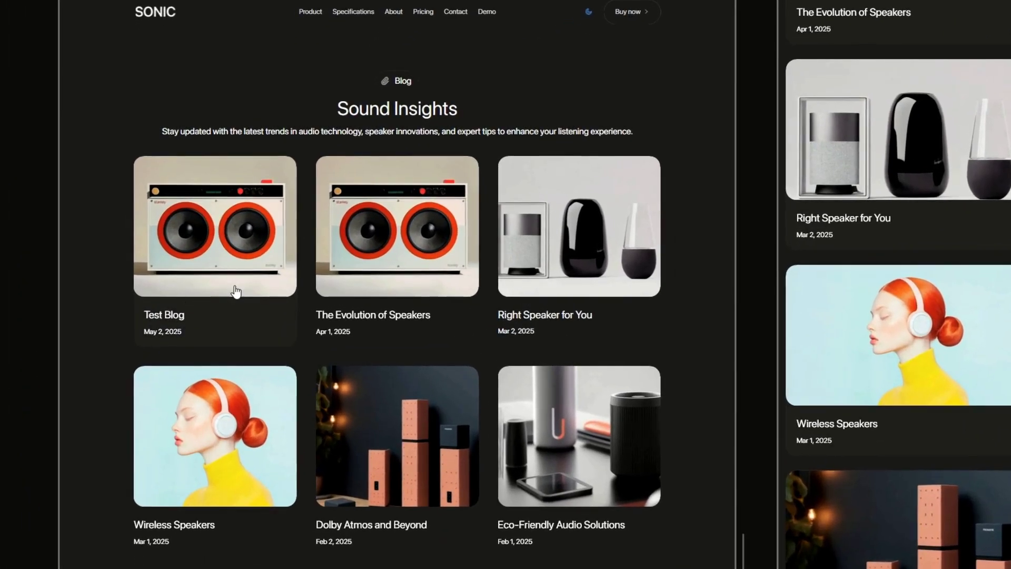
left_click(226, 259)
scroll(350, 451, "down", 3)
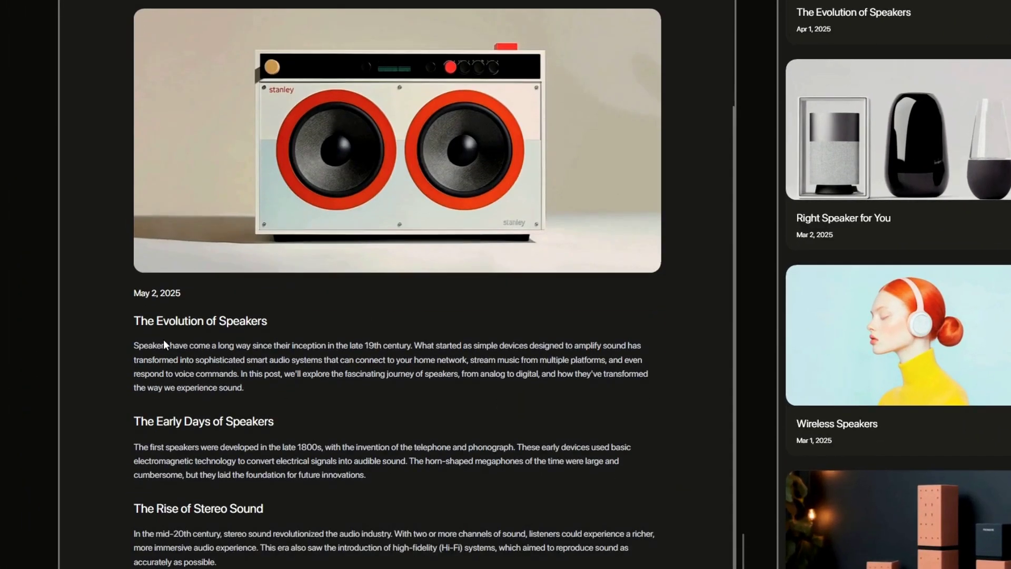
left_click_drag(157, 344, 358, 459)
left_click_drag(367, 560, 367, 559)
scroll(367, 559, "down", 3)
scroll(428, 423, "up", 5)
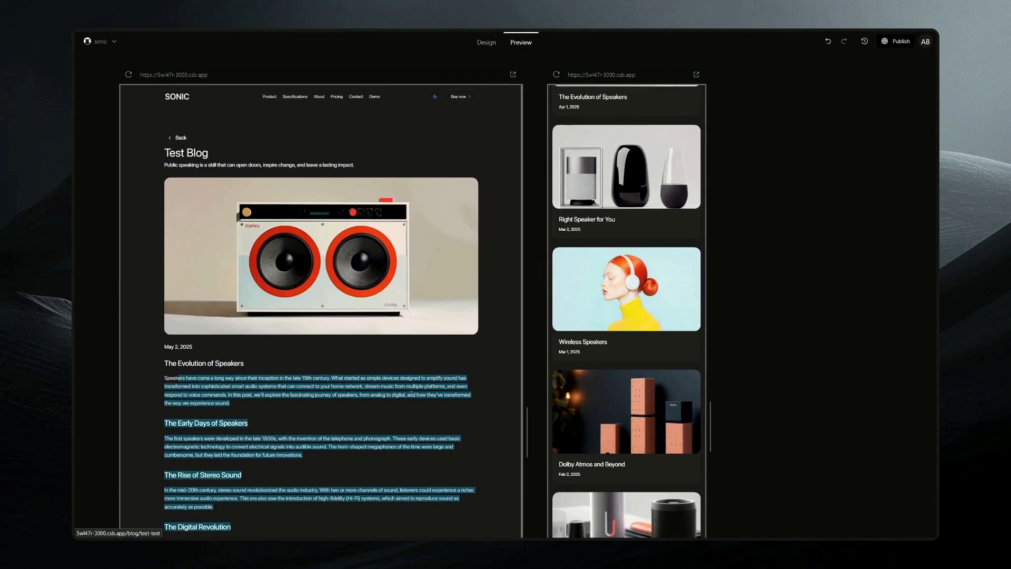
left_click(487, 49)
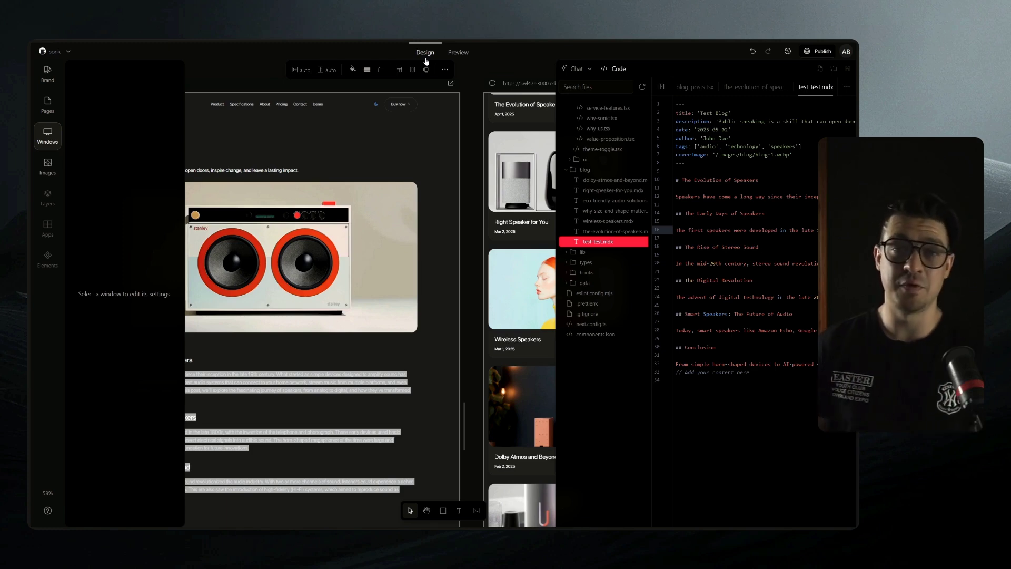
Swap the code panel back to Chat and bring up the Publish options for the Sonic site.
left_click(577, 69)
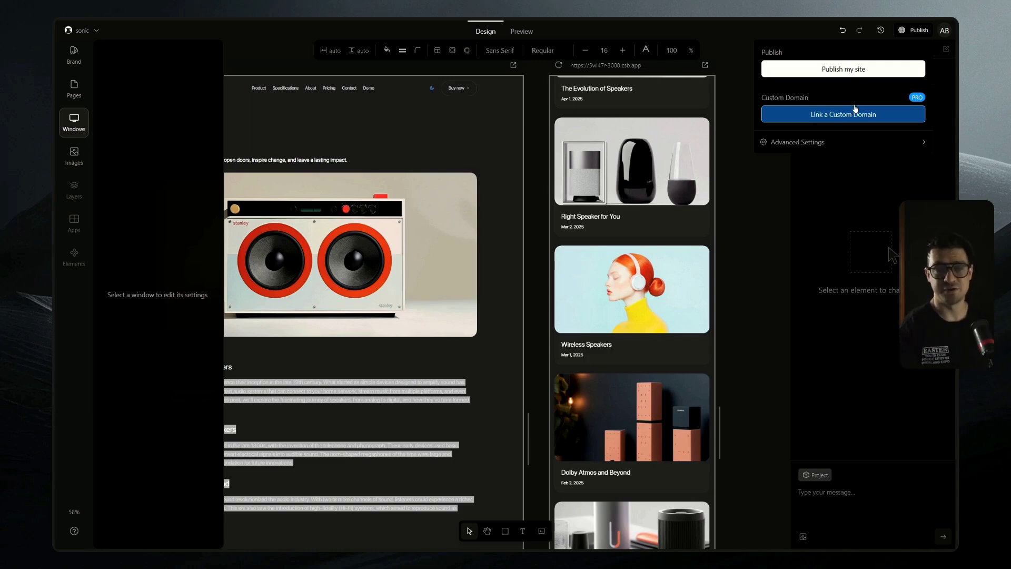
left_click(823, 70)
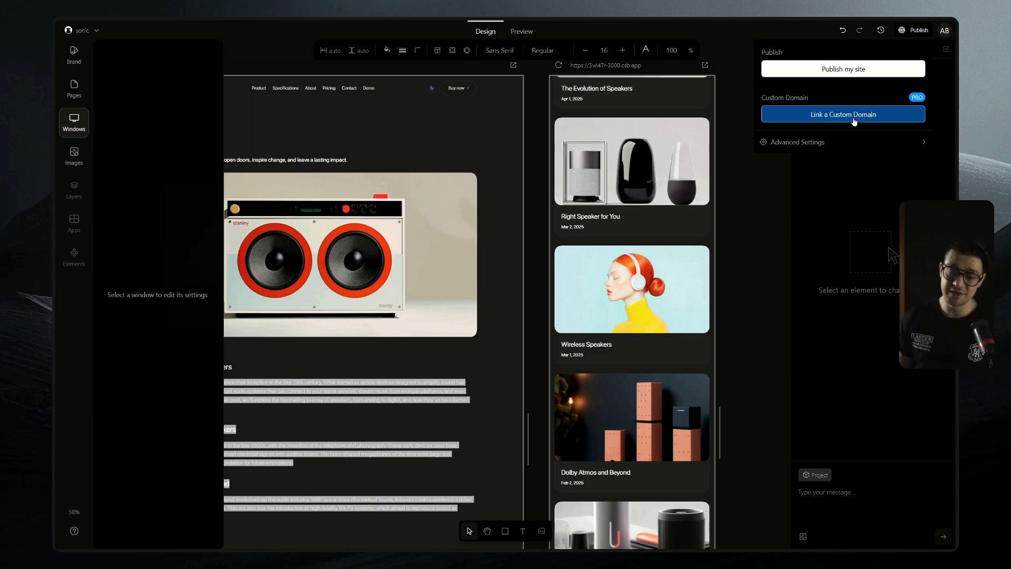